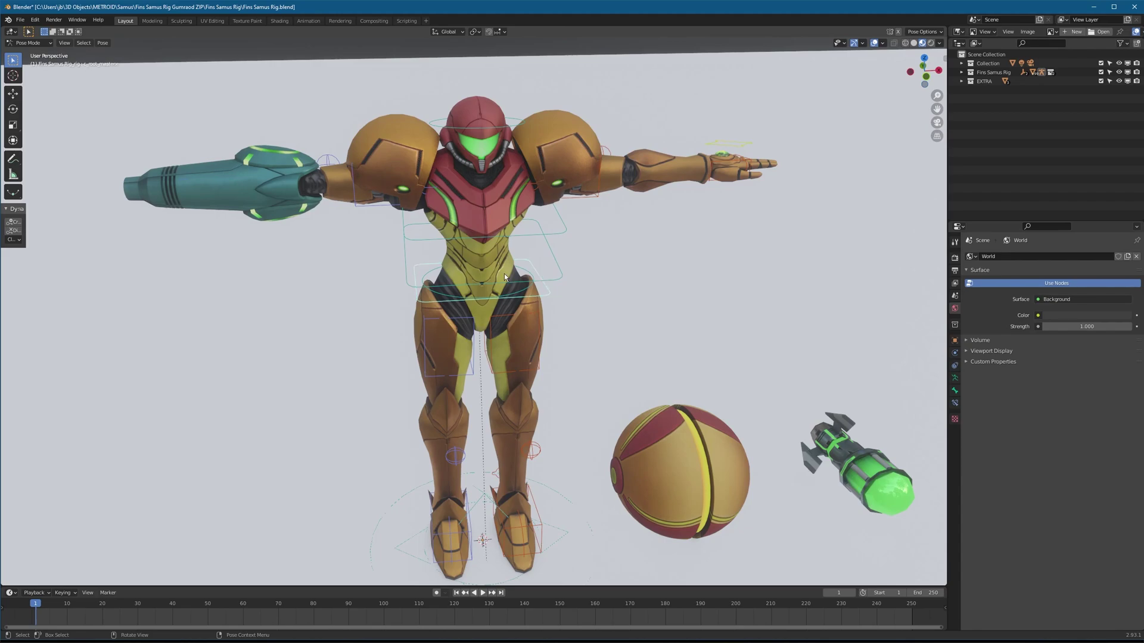
{"action": "key", "text": "g"}
{"action": "right_click", "coordinate": [435, 306]}
{"action": "left_click", "coordinate": [713, 167]}
{"action": "key", "text": "g"}
{"action": "right_click", "coordinate": [708, 178]}
{"action": "key", "text": "g"}
{"action": "right_click", "coordinate": [634, 171]}
- Scale down the finger control above the left hand to curl the fingers into a fist
{"action": "middle_click_drag", "start_coordinate": [480, 159], "coordinate": [548, 117]}
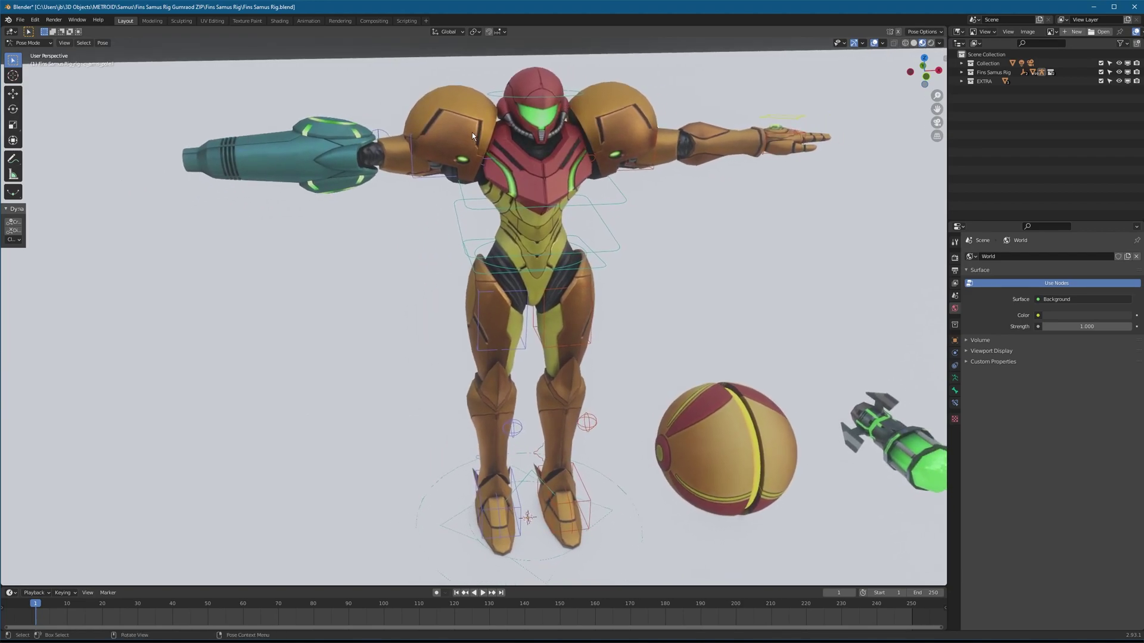
{"action": "middle_click_drag", "start_coordinate": [472, 136], "coordinate": [560, 288]}
{"action": "scroll", "coordinate": [528, 296], "scroll_direction": "up", "scroll_amount": 5}
{"action": "scroll", "coordinate": [540, 328], "scroll_direction": "up", "scroll_amount": 4}
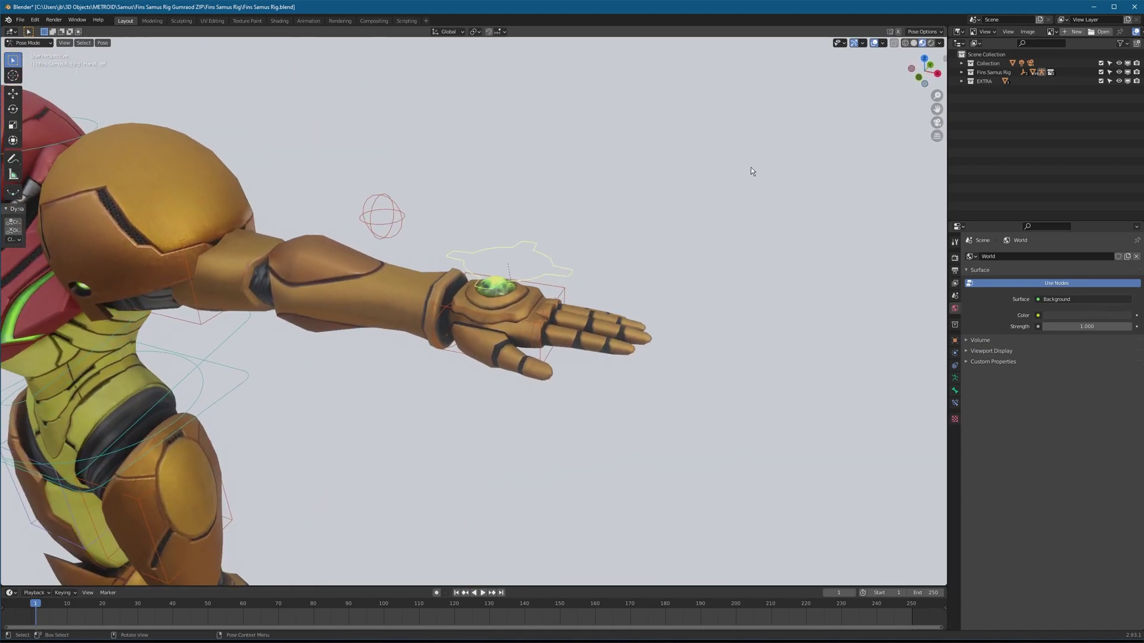
{"action": "key", "text": "s"}
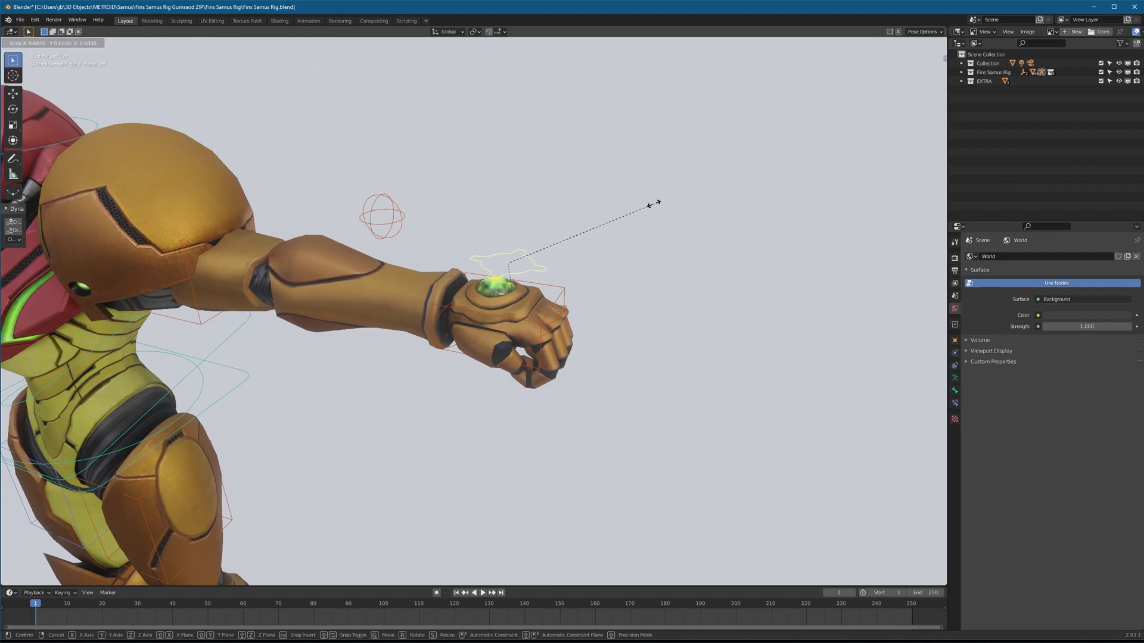
{"action": "left_click", "coordinate": [629, 211]}
- Select the base thumb control of the left hand and rotate it freely
{"action": "scroll", "coordinate": [596, 250], "scroll_direction": "up", "scroll_amount": 3}
{"action": "middle_click_drag", "start_coordinate": [595, 251], "coordinate": [479, 328]}
{"action": "left_click", "coordinate": [393, 274]}
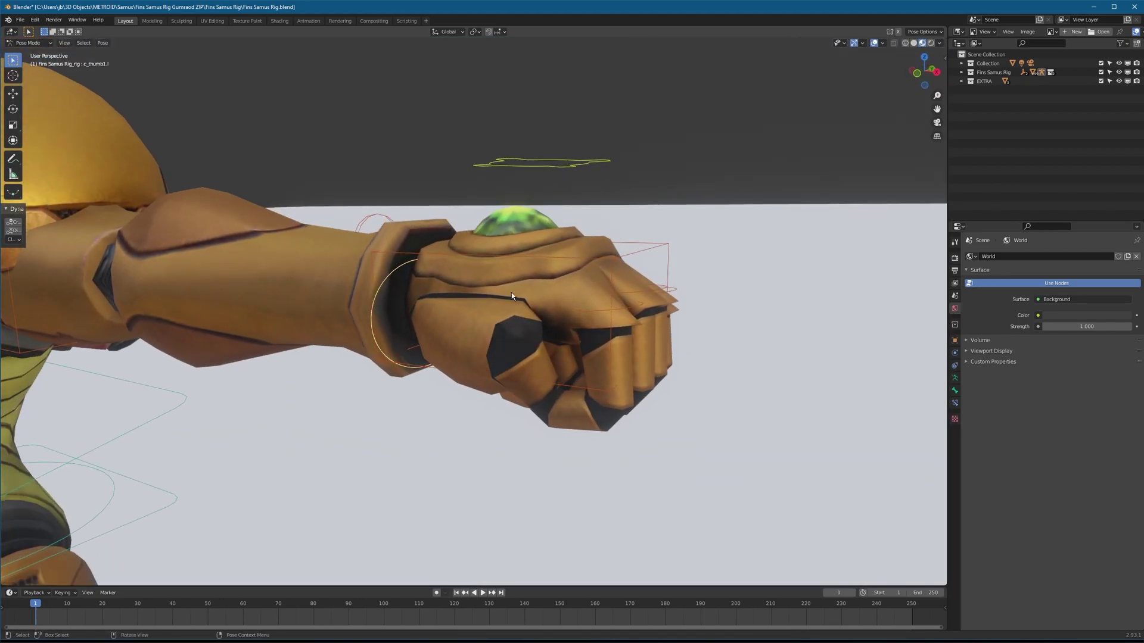
{"action": "key", "text": "shift+z"}
{"action": "middle_click_drag", "start_coordinate": [592, 309], "coordinate": [659, 245]}
{"action": "key", "text": "shift+z"}
{"action": "middle_click_drag", "start_coordinate": [516, 305], "coordinate": [549, 285]}
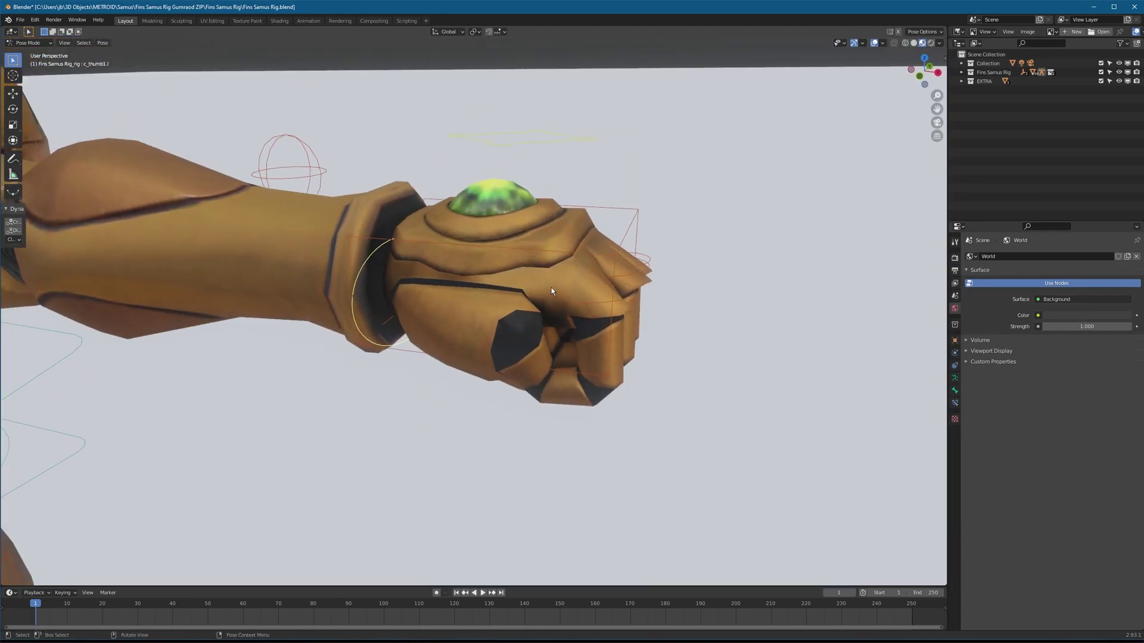
{"action": "key", "text": "r"}
{"action": "key", "text": "r"}
{"action": "left_click", "coordinate": [544, 297]}
- Scale up the left thumb control to straighten the thumb, and rotate it again
{"action": "key", "text": "s"}
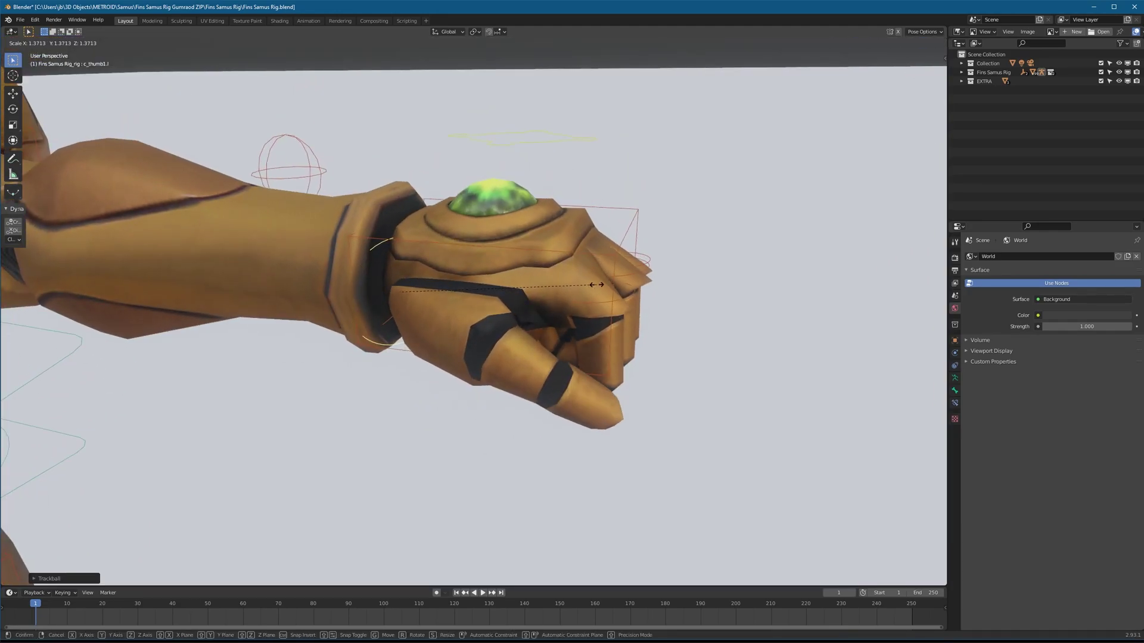
{"action": "left_click", "coordinate": [581, 286]}
{"action": "key", "text": "r"}
{"action": "left_click", "coordinate": [580, 290]}
- Reset all bones of the rig to their rest pose and switch to Object Mode
{"action": "mouse_move", "coordinate": [511, 306]}
{"action": "middle_mouse_down"}
{"action": "mouse_move", "coordinate": [544, 268]}
{"action": "mouse_move", "coordinate": [508, 304]}
{"action": "middle_mouse_up"}
{"action": "key", "text": "a"}
{"action": "key", "text": "alt+r"}
{"action": "key", "text": "ctrl+Tab"}
{"action": "scroll", "coordinate": [623, 273], "scroll_direction": "down", "scroll_amount": 3}
{"action": "middle_click_drag", "start_coordinate": [473, 243], "coordinate": [655, 277]}
{"action": "scroll", "coordinate": [655, 277], "scroll_direction": "down", "scroll_amount": 6}
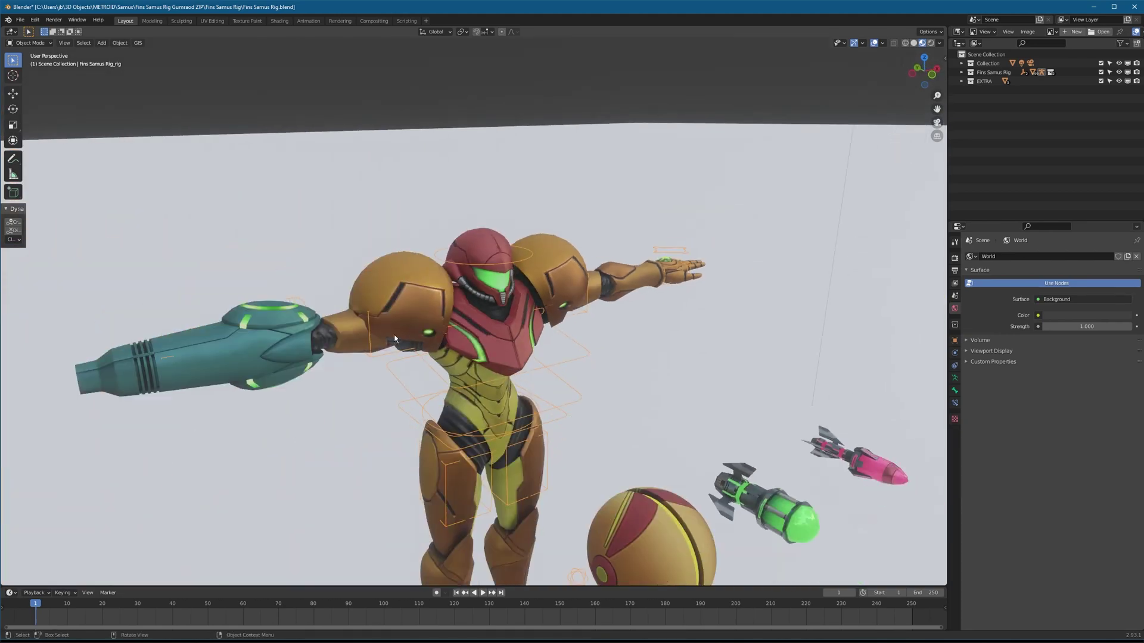
- In Pose Mode, try scaling the right hand IK control up along Z to open the arm cannon's plating
{"action": "scroll", "coordinate": [232, 351], "scroll_direction": "up", "scroll_amount": 2}
{"action": "mouse_move", "coordinate": [232, 351]}
{"action": "middle_mouse_down", "text": "shift"}
{"action": "mouse_move", "coordinate": [451, 315]}
{"action": "mouse_move", "coordinate": [431, 321]}
{"action": "mouse_move", "coordinate": [448, 291]}
{"action": "mouse_move", "coordinate": [545, 289]}
{"action": "mouse_move", "coordinate": [575, 324]}
{"action": "mouse_move", "coordinate": [543, 339]}
{"action": "mouse_move", "coordinate": [520, 331]}
{"action": "middle_mouse_up", "text": "shift"}
{"action": "key", "text": "ctrl+Tab"}
{"action": "key", "text": "shift+z"}
{"action": "key", "text": "shift+z"}
{"action": "scroll", "coordinate": [542, 307], "scroll_direction": "up", "scroll_amount": 1}
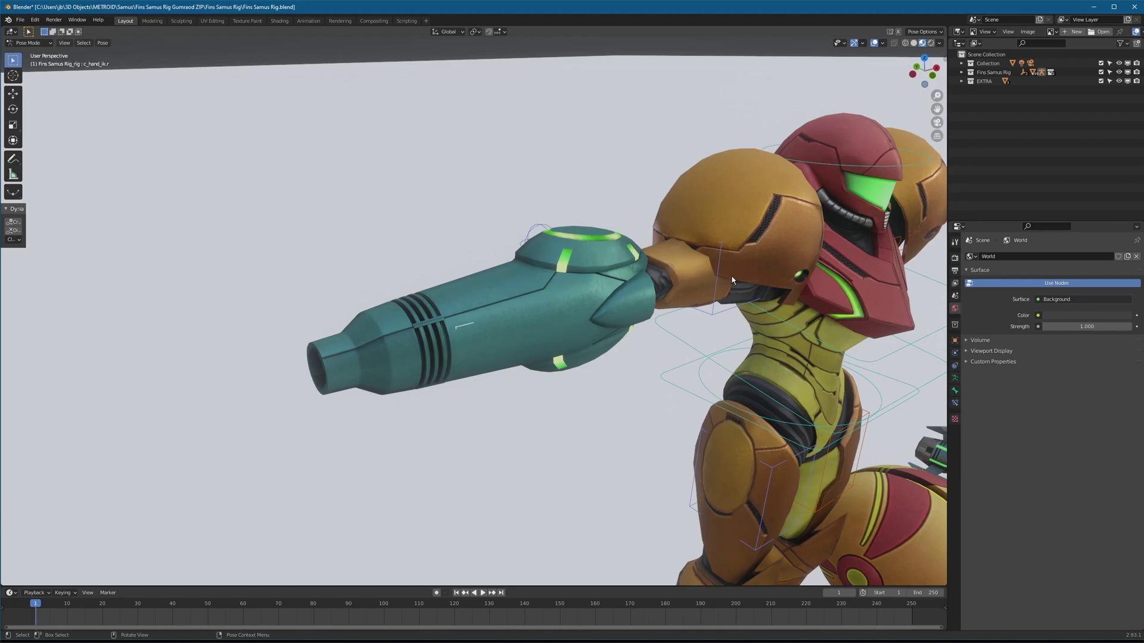
{"action": "key", "text": "s"}
{"action": "key", "text": "z"}
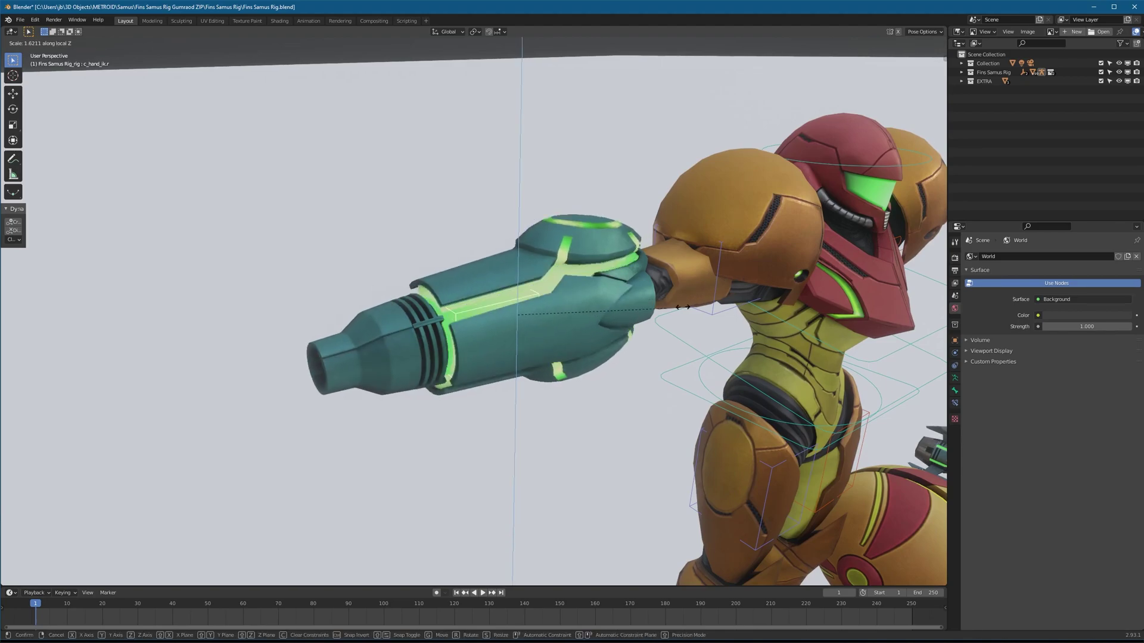
{"action": "right_click", "coordinate": [582, 319]}
- Scale the right hand IK control down along local X to open the cannon's muzzle and along local Y to extend the inner barrel
{"action": "key", "text": "s"}
{"action": "key", "text": "x"}
{"action": "key", "text": "x"}
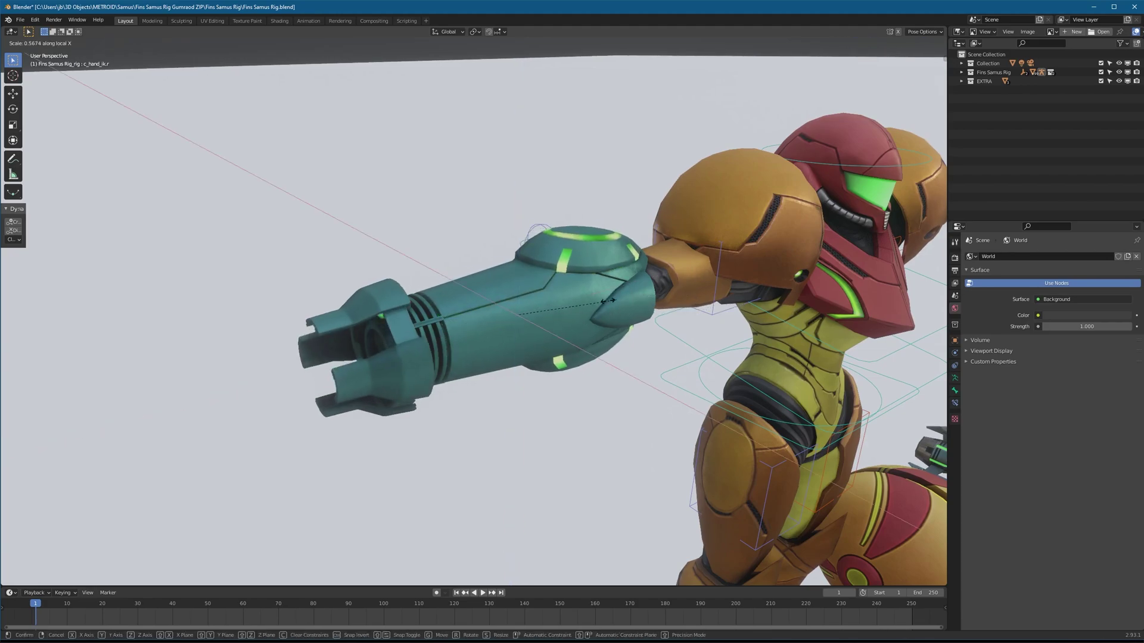
{"action": "left_click", "coordinate": [549, 307]}
{"action": "key", "text": "s"}
{"action": "key", "text": "y"}
{"action": "key", "text": "y"}
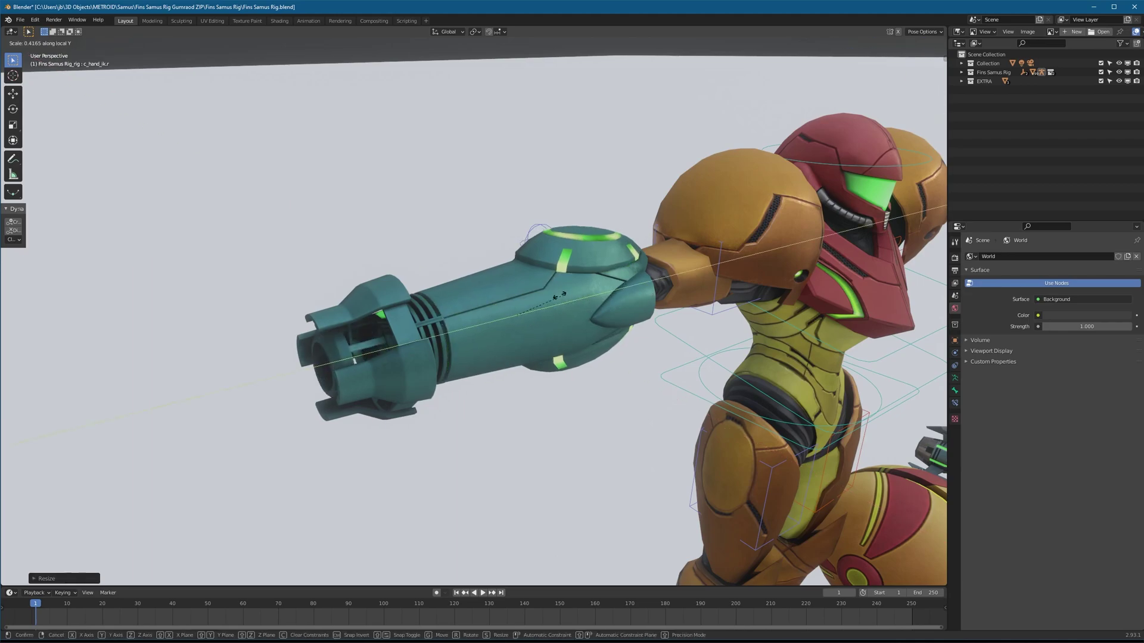
{"action": "left_click", "coordinate": [539, 299]}
- Try another local Y scale of the right hand IK control, and clear the control's scale to close the cannon
{"action": "mouse_move", "coordinate": [539, 299]}
{"action": "middle_mouse_down"}
{"action": "mouse_move", "coordinate": [619, 277]}
{"action": "mouse_move", "coordinate": [541, 303]}
{"action": "middle_mouse_up"}
{"action": "key", "text": "s"}
{"action": "key", "text": "y"}
{"action": "key", "text": "y"}
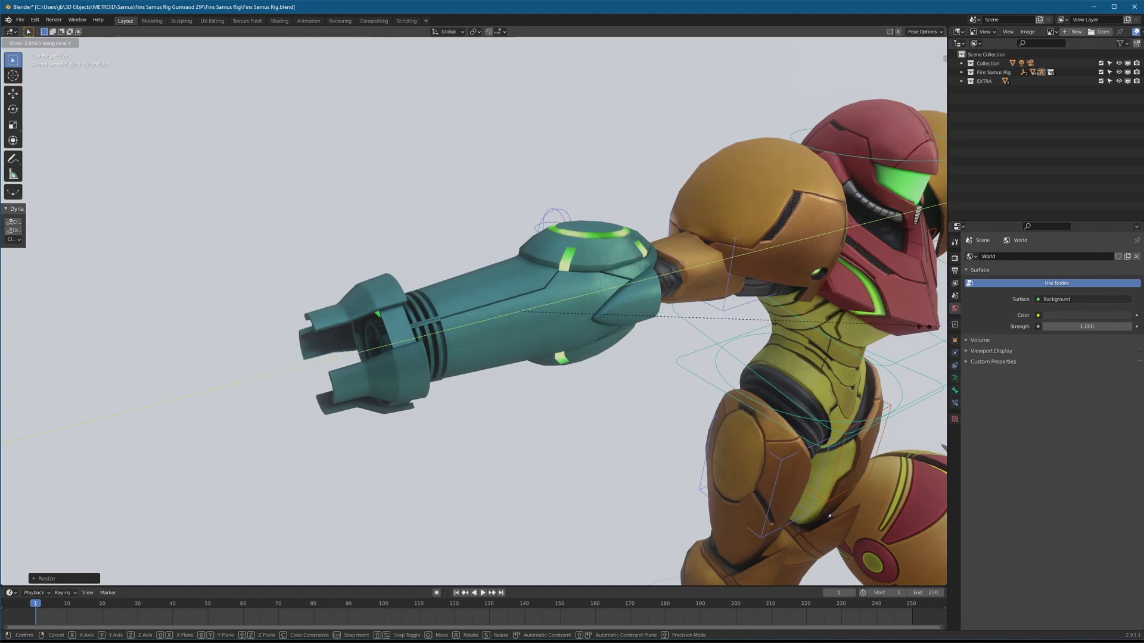
{"action": "key", "text": "Escape"}
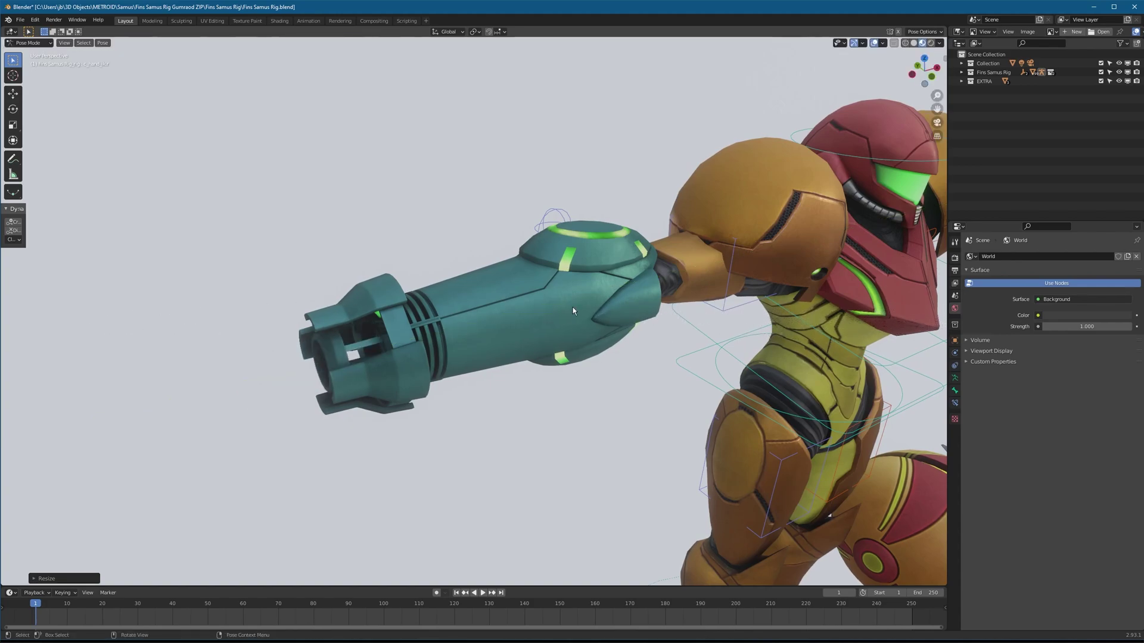
{"action": "key", "text": "alt+s"}
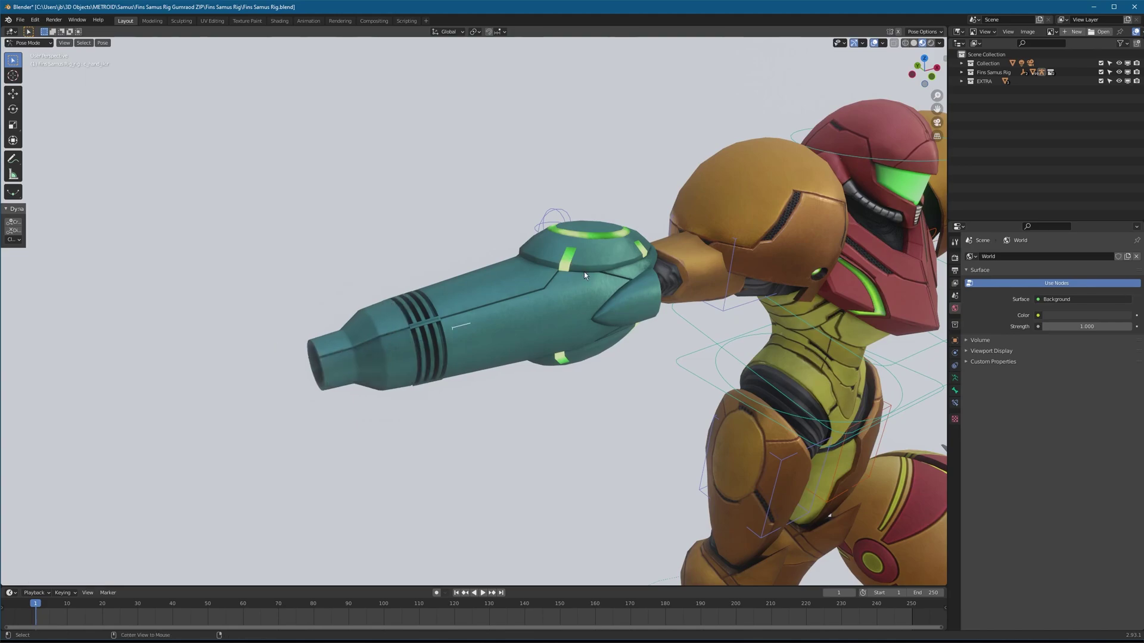
- Scale the right hand IK control along local Z to open the cannon's plating, and scale it with local Z locked
{"action": "mouse_move", "coordinate": [570, 292]}
{"action": "middle_mouse_down"}
{"action": "mouse_move", "coordinate": [596, 294]}
{"action": "mouse_move", "coordinate": [564, 291]}
{"action": "middle_mouse_up"}
{"action": "key", "text": "s"}
{"action": "key", "text": "z"}
{"action": "key", "text": "z"}
{"action": "key", "text": "Escape"}
{"action": "key", "text": "s"}
{"action": "key", "text": "z"}
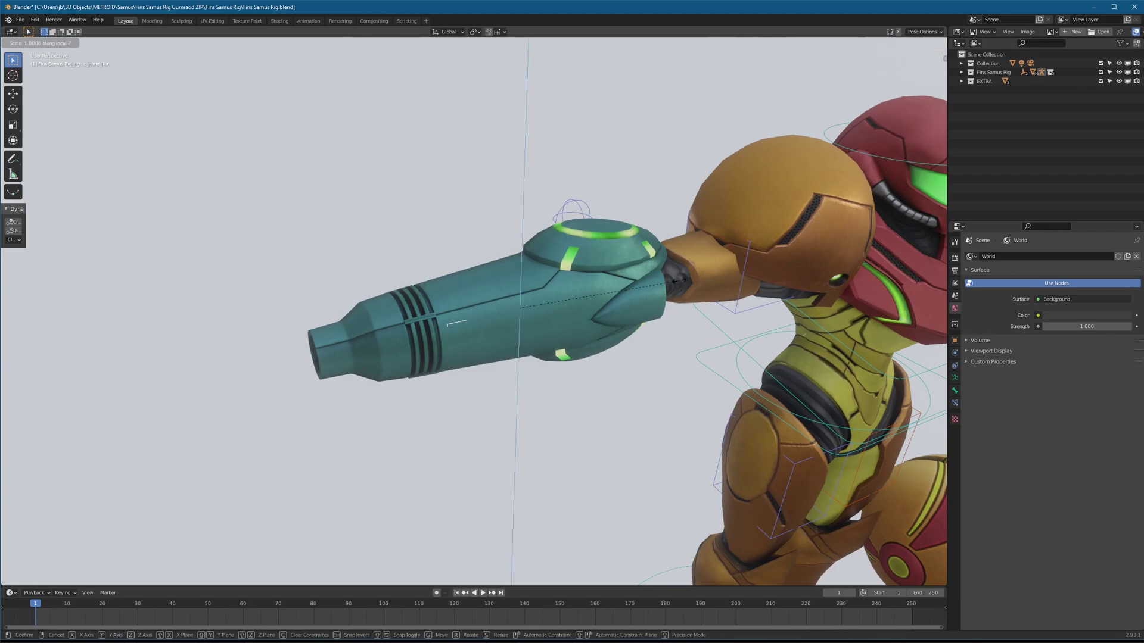
{"action": "key", "text": "shift+z"}
{"action": "key", "text": "shift+z"}
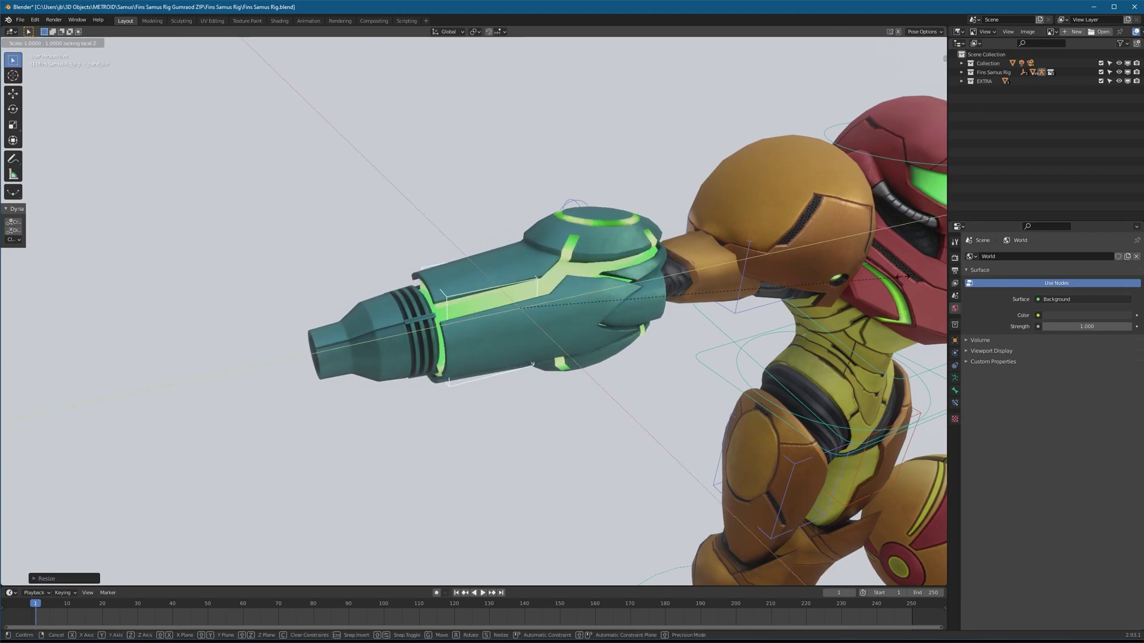
{"action": "left_click", "coordinate": [536, 303]}
- Undo the scaling of the right hand IK control to close the arm cannon
{"action": "middle_click_drag", "start_coordinate": [524, 304], "coordinate": [539, 272]}
{"action": "key", "text": "ctrl+z"}
{"action": "scroll", "coordinate": [539, 273], "scroll_direction": "down", "scroll_amount": 6}
{"action": "scroll", "coordinate": [656, 381], "scroll_direction": "up", "scroll_amount": 2}
{"action": "middle_click_drag", "start_coordinate": [685, 406], "coordinate": [632, 303], "text": "shift"}
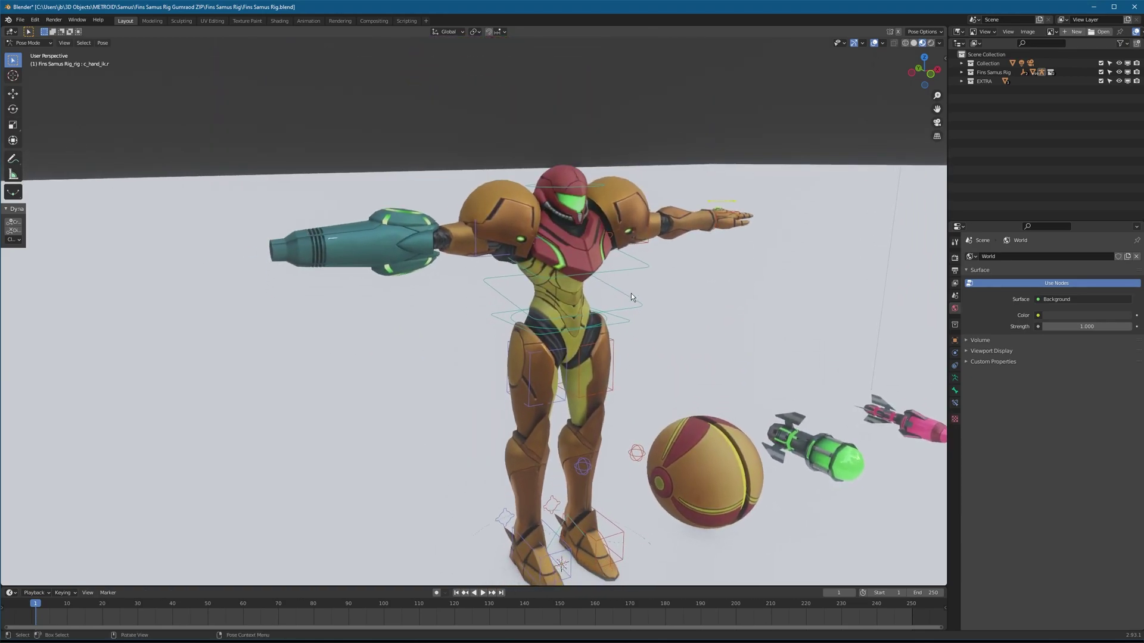
{"action": "middle_click_drag", "start_coordinate": [598, 433], "coordinate": [584, 432], "text": "shift"}
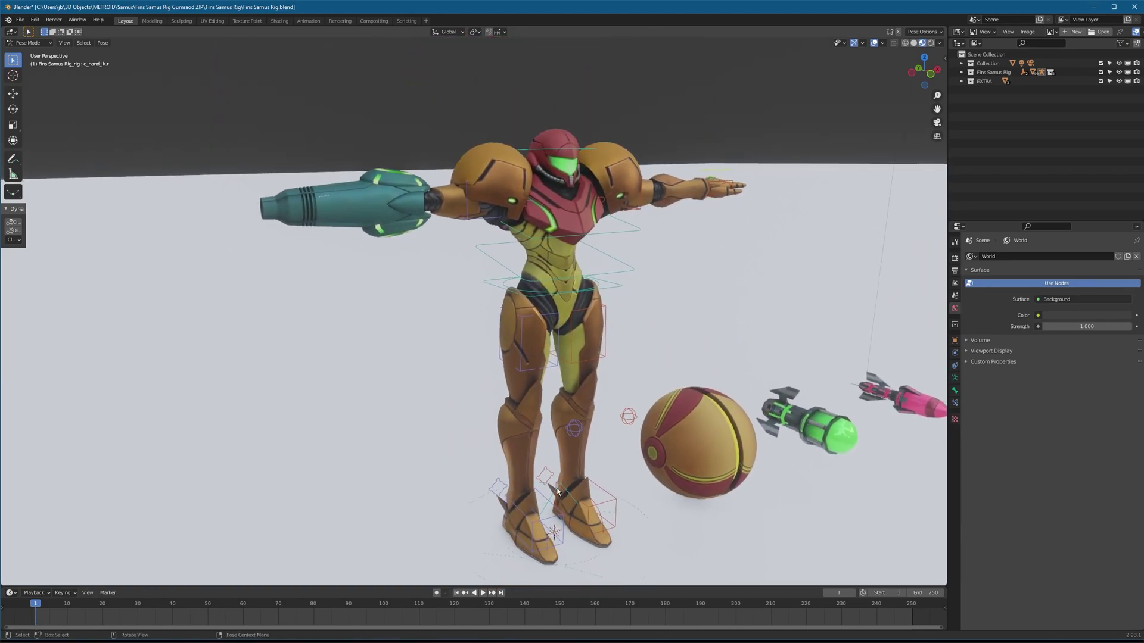
- Select the Color Picker control between the feet and move it up along Z to change the suit's colour scheme
{"action": "key", "text": "shift+z"}
{"action": "middle_click_drag", "start_coordinate": [567, 476], "coordinate": [572, 434]}
{"action": "key", "text": "shift+z"}
{"action": "middle_click_drag", "start_coordinate": [575, 333], "coordinate": [547, 324]}
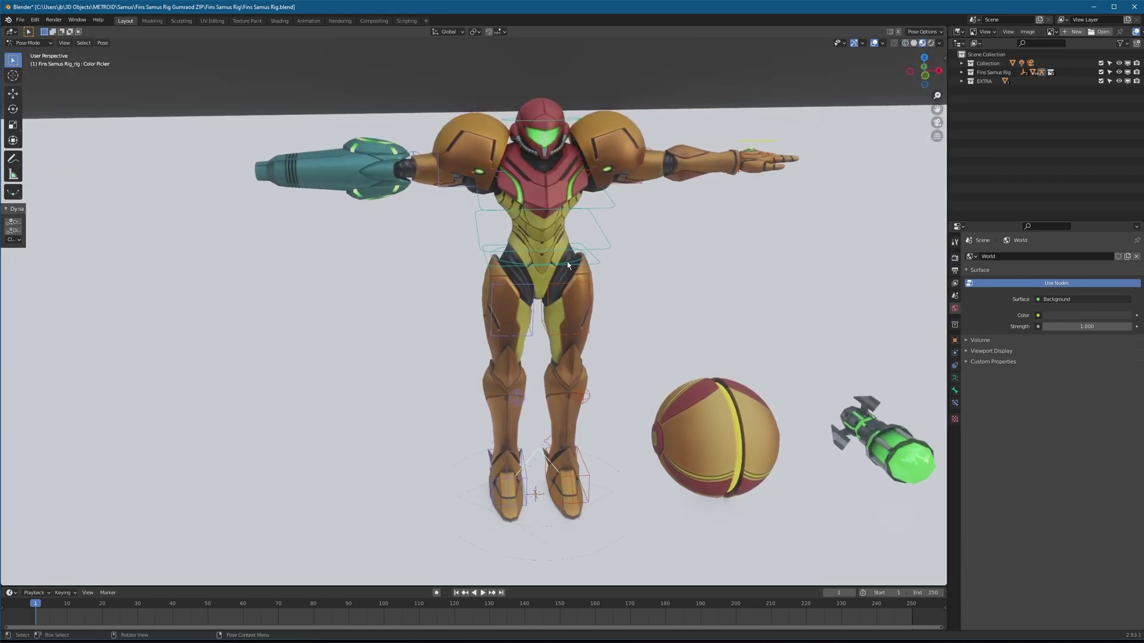
{"action": "key", "text": "g"}
{"action": "key", "text": "z"}
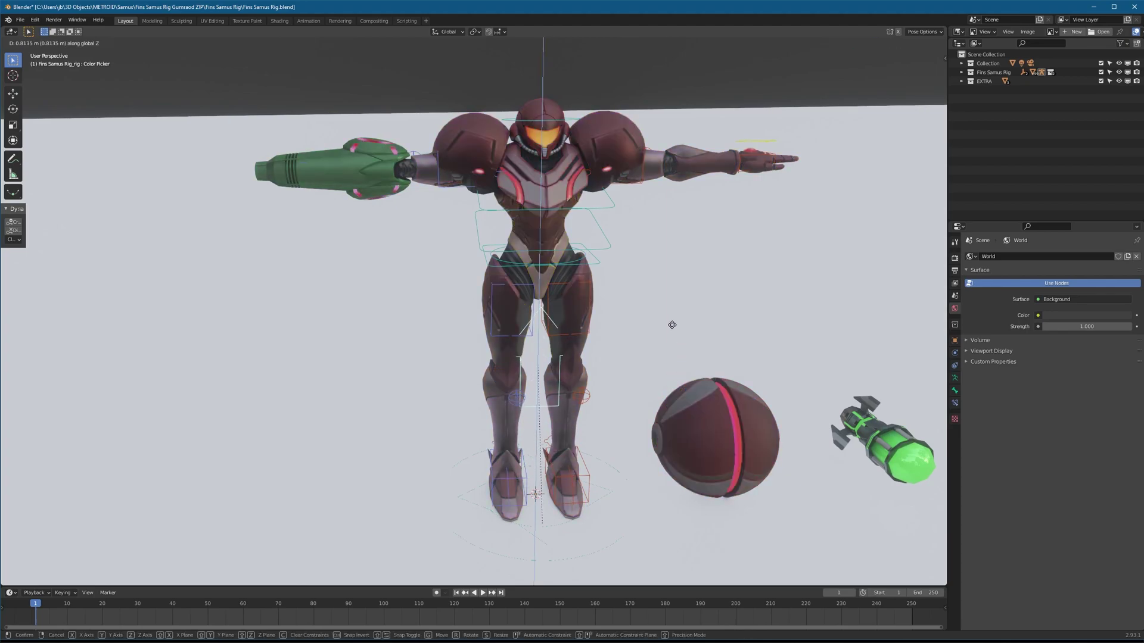
{"action": "left_click", "coordinate": [671, 186]}
- Move the Color Picker control along Z again to switch to the purple suit with cyan lights
{"action": "key", "text": "g"}
{"action": "key", "text": "z"}
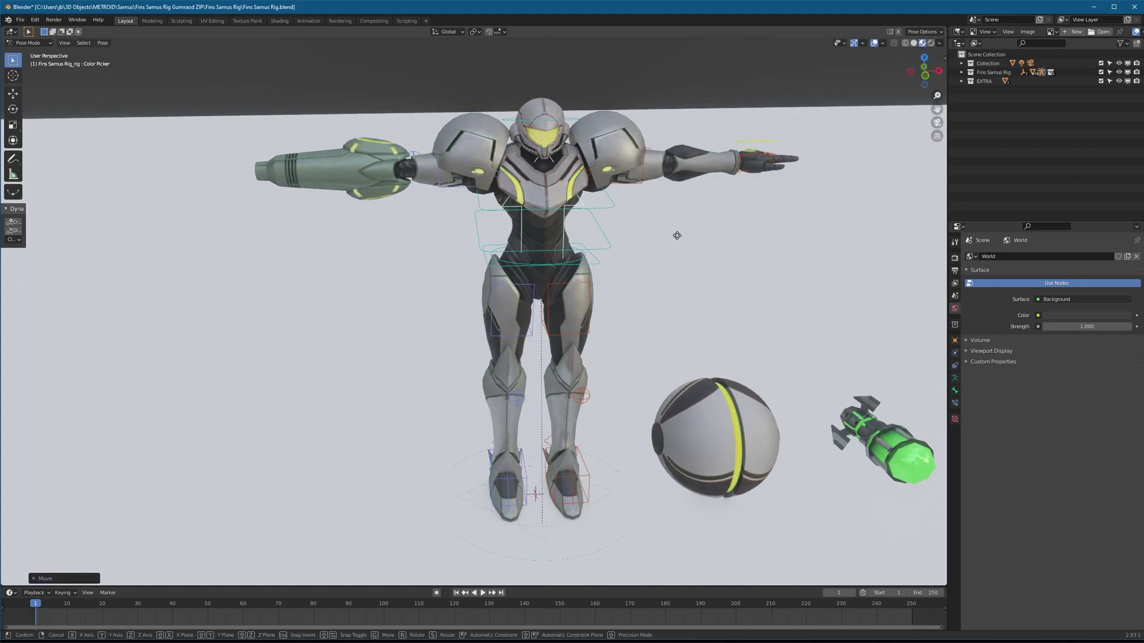
{"action": "left_click", "coordinate": [684, 309]}
- Scale up the Color Picker control to strengthen the glow of the suit's lights
{"action": "key", "text": "s"}
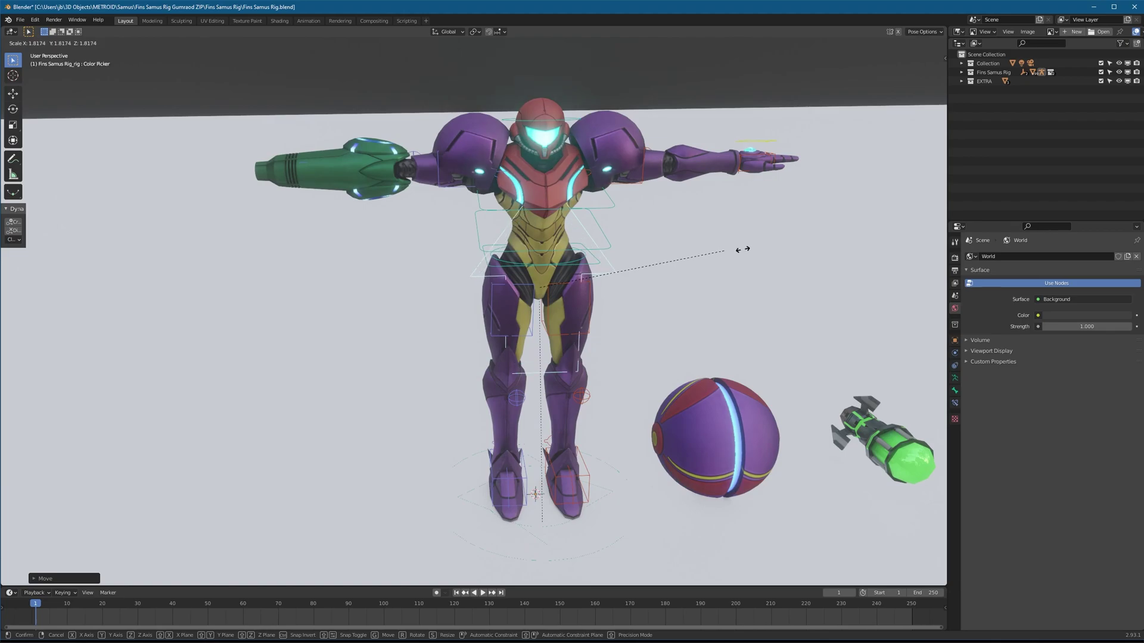
{"action": "left_click", "coordinate": [613, 304]}
{"action": "middle_click_drag", "start_coordinate": [616, 305], "coordinate": [686, 283]}
{"action": "key", "text": "s"}
{"action": "left_click", "coordinate": [96, 307]}
- Switch the viewport shading to Rendered
{"action": "key", "text": "z"}
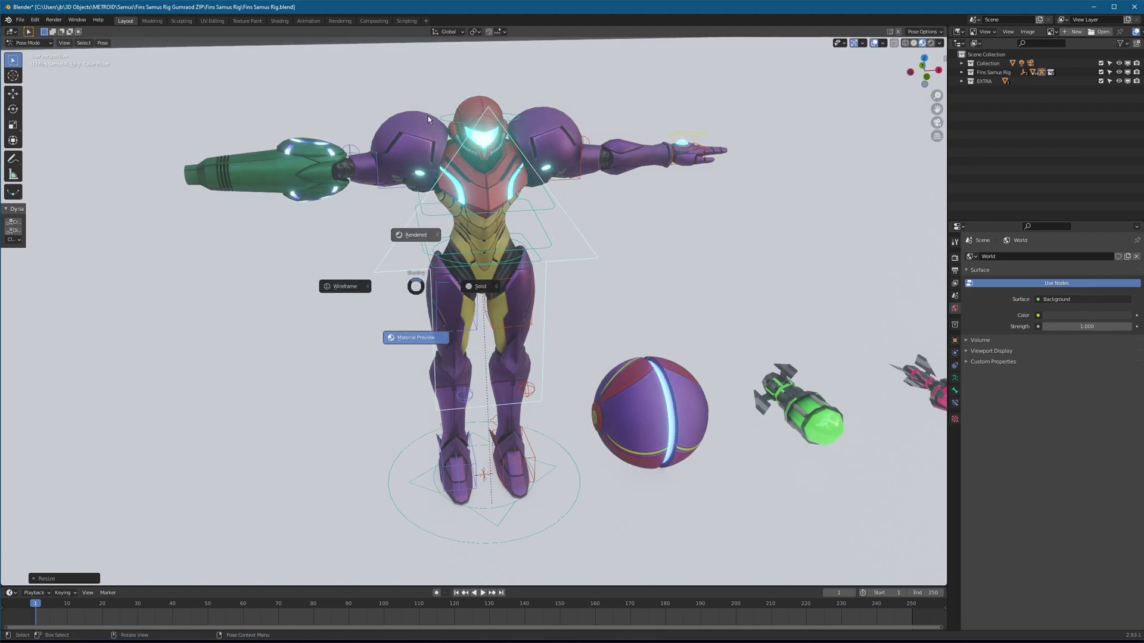
{"action": "left_click", "coordinate": [416, 235]}
{"action": "mouse_move", "coordinate": [497, 239]}
{"action": "middle_mouse_down"}
{"action": "mouse_move", "coordinate": [525, 198]}
{"action": "mouse_move", "coordinate": [516, 216]}
{"action": "mouse_move", "coordinate": [677, 273]}
{"action": "middle_mouse_up"}
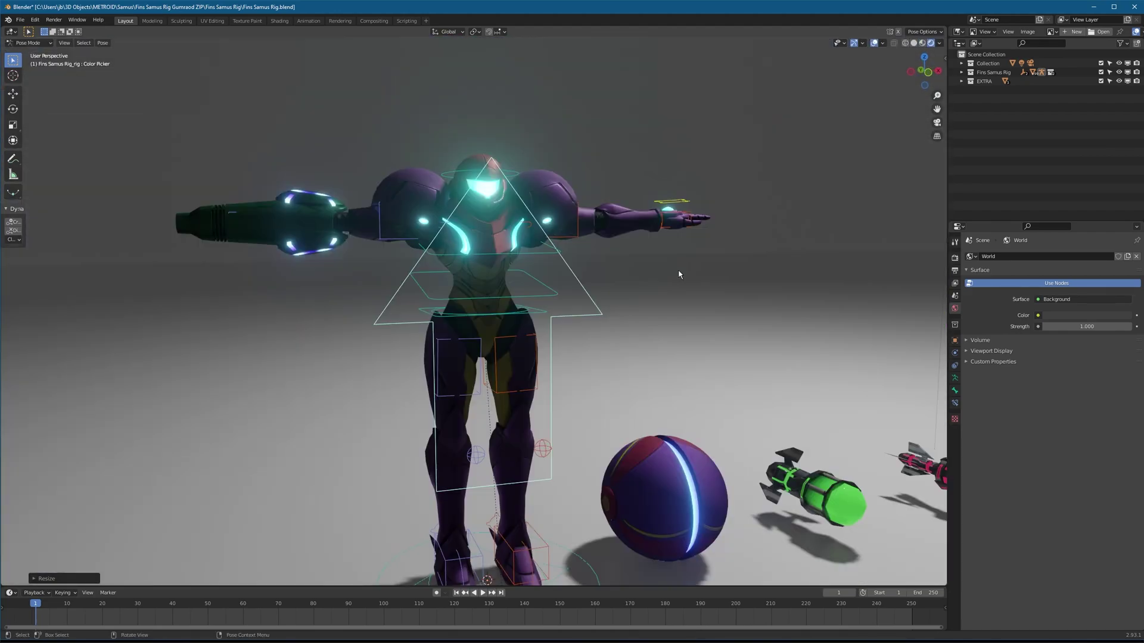
- Undo the Color Picker's scaling and clear its location to restore the default orange suit
{"action": "key", "text": "s"}
{"action": "left_click", "coordinate": [784, 270]}
{"action": "key", "text": "ctrl+z"}
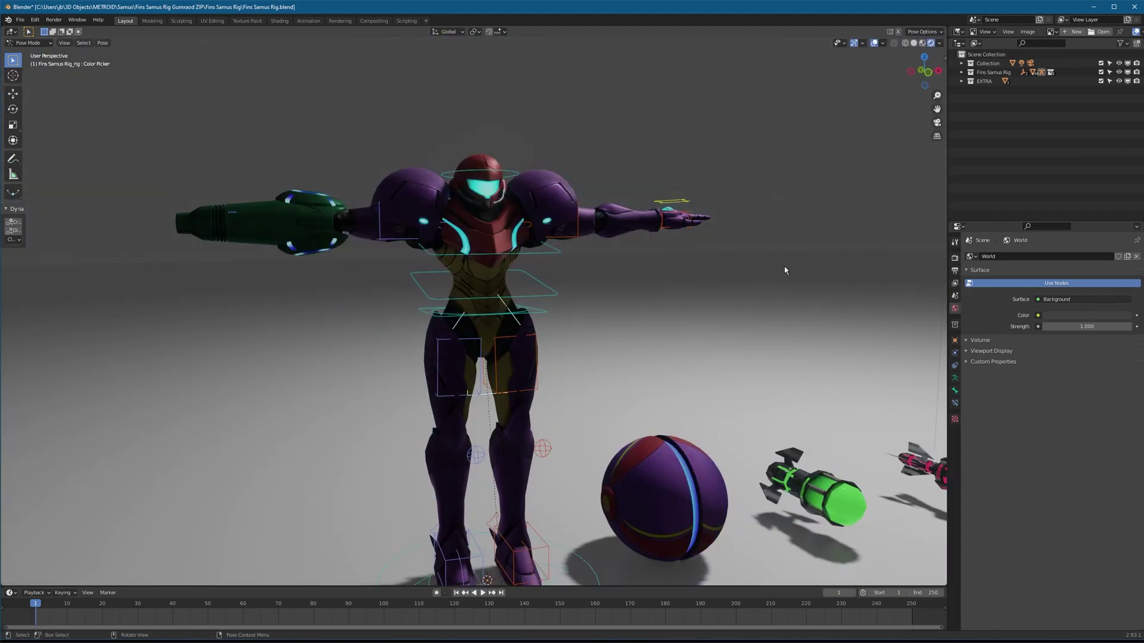
{"action": "key", "text": "alt+g"}
- In Object Mode, select the right shoulder pad and open its modifier settings
{"action": "middle_click_drag", "start_coordinate": [446, 226], "coordinate": [556, 270], "text": "shift"}
{"action": "key", "text": "ctrl+Tab"}
{"action": "left_click", "coordinate": [499, 235]}
{"action": "scroll", "coordinate": [499, 234], "scroll_direction": "up", "scroll_amount": 6}
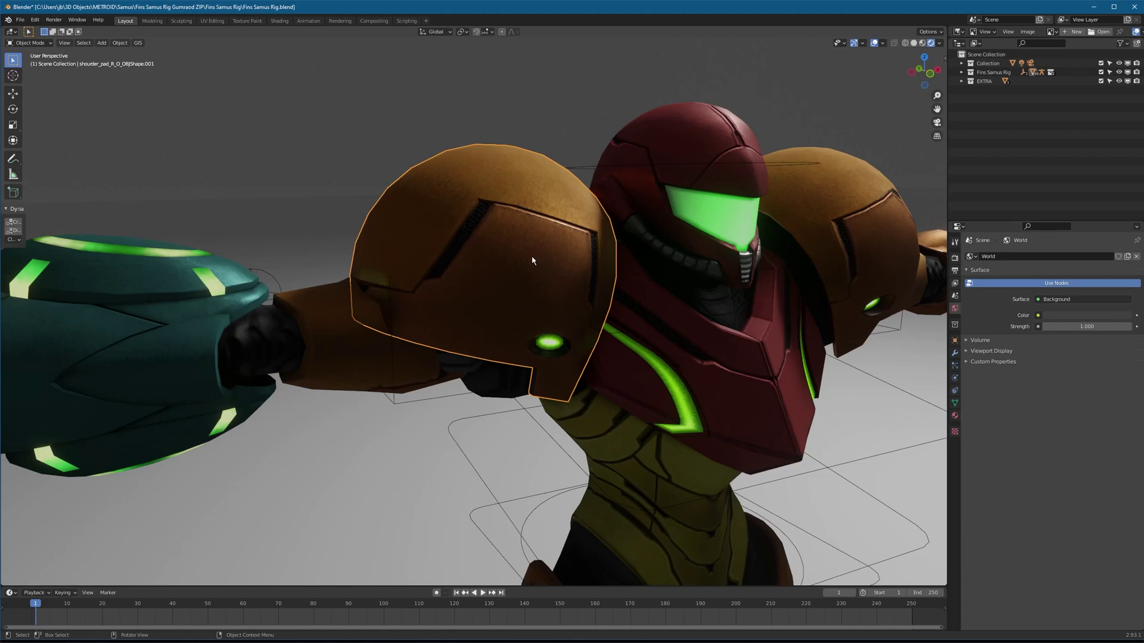
{"action": "scroll", "coordinate": [523, 273], "scroll_direction": "up", "scroll_amount": 1}
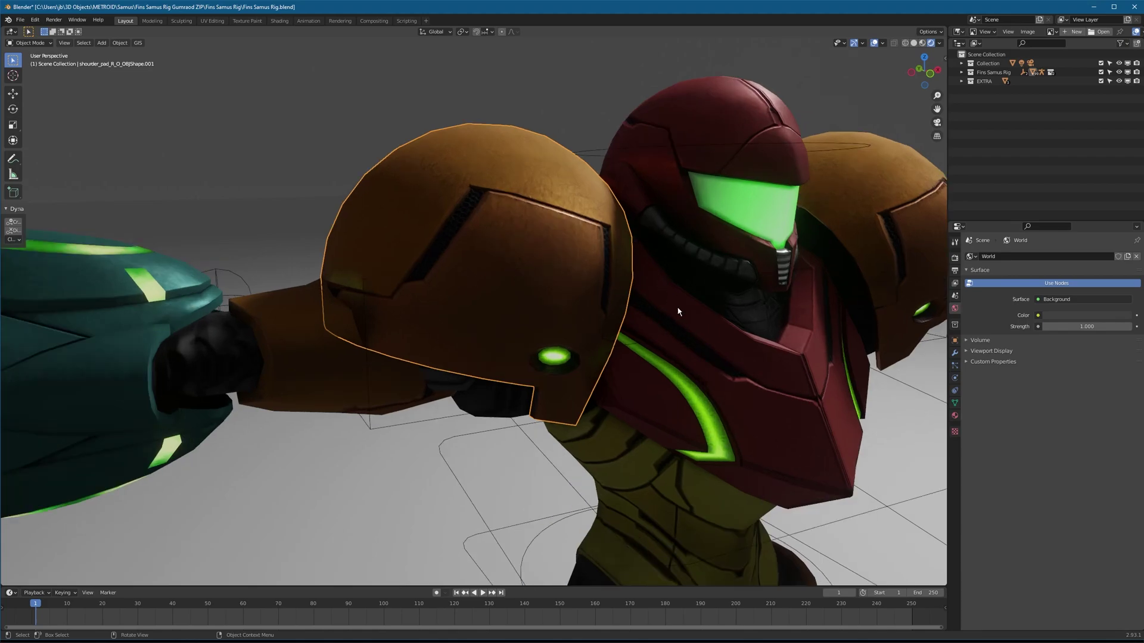
{"action": "left_click", "coordinate": [955, 354]}
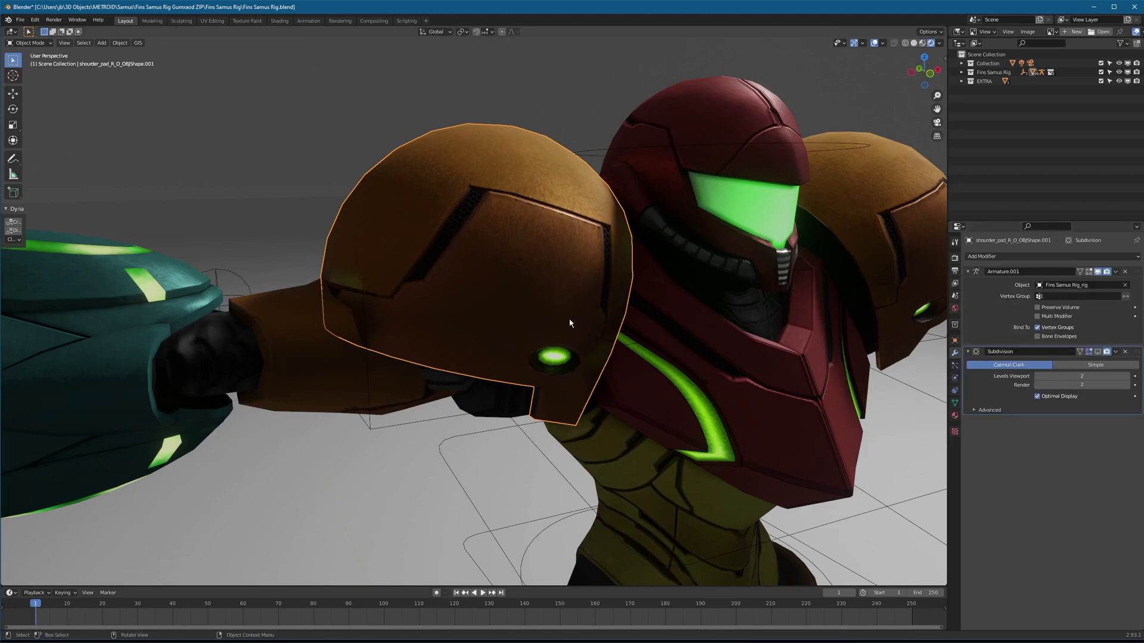
- Examine the Subdivision modifier's display settings and the smoothness of the right shoulder pad
{"action": "left_click", "coordinate": [706, 187]}
{"action": "left_click", "coordinate": [680, 358]}
{"action": "left_click", "coordinate": [533, 273]}
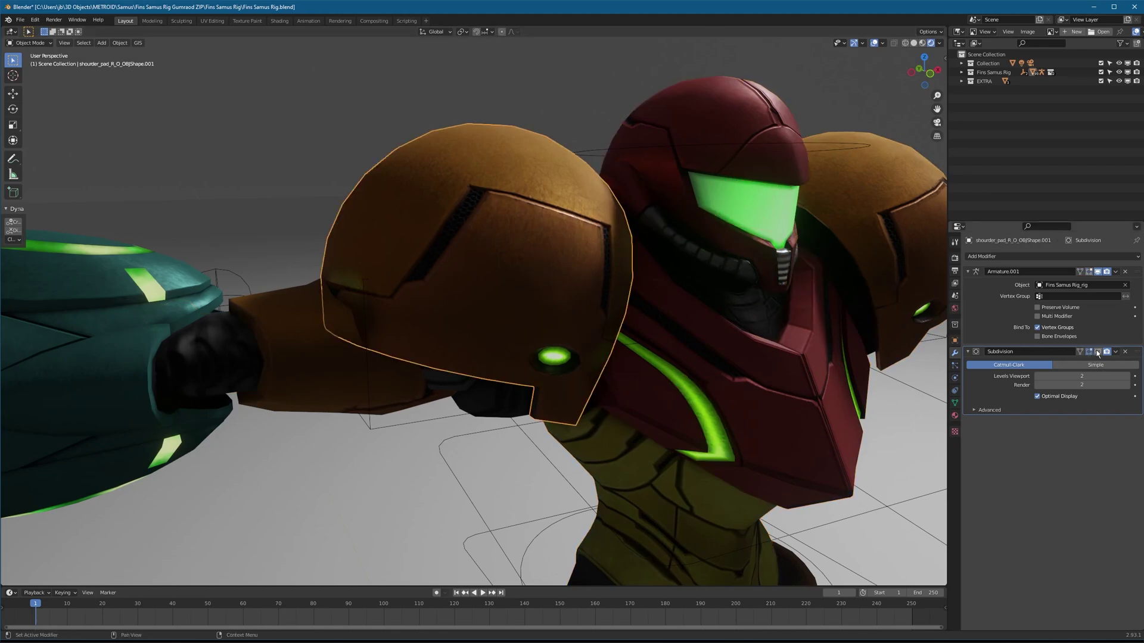
{"action": "middle_click_drag", "start_coordinate": [553, 320], "coordinate": [495, 350], "text": "shift"}
{"action": "middle_click_drag", "start_coordinate": [524, 264], "coordinate": [513, 268]}
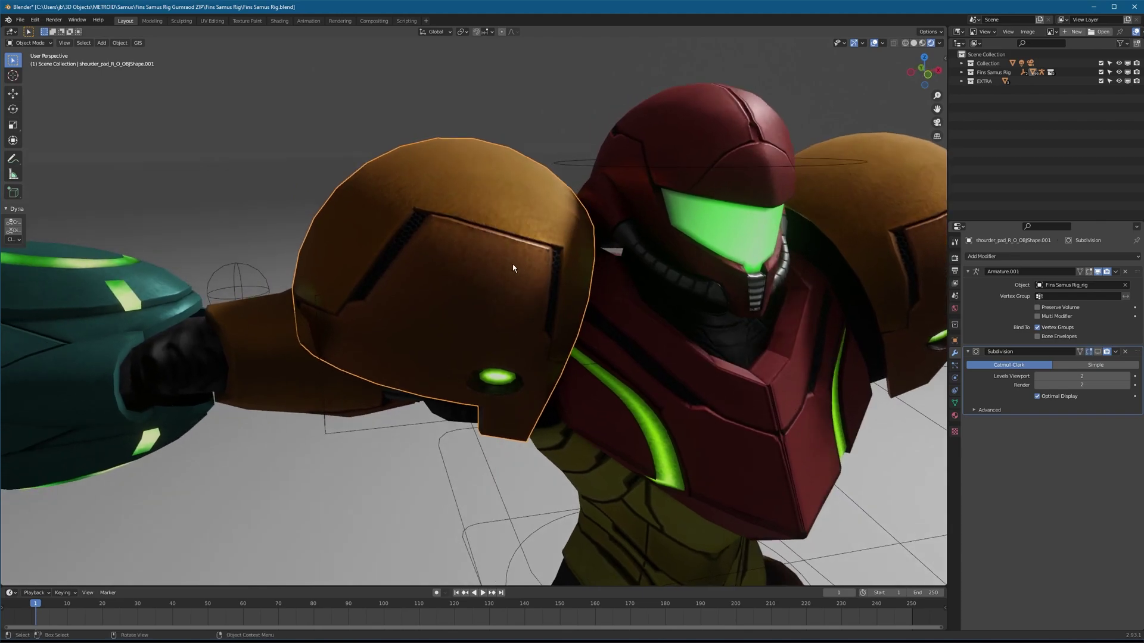
- Return to posing the rig and move the right hand IK control inward and down to lower the arm cannon
{"action": "left_click", "coordinate": [586, 167]}
{"action": "scroll", "coordinate": [429, 307], "scroll_direction": "down", "scroll_amount": 4}
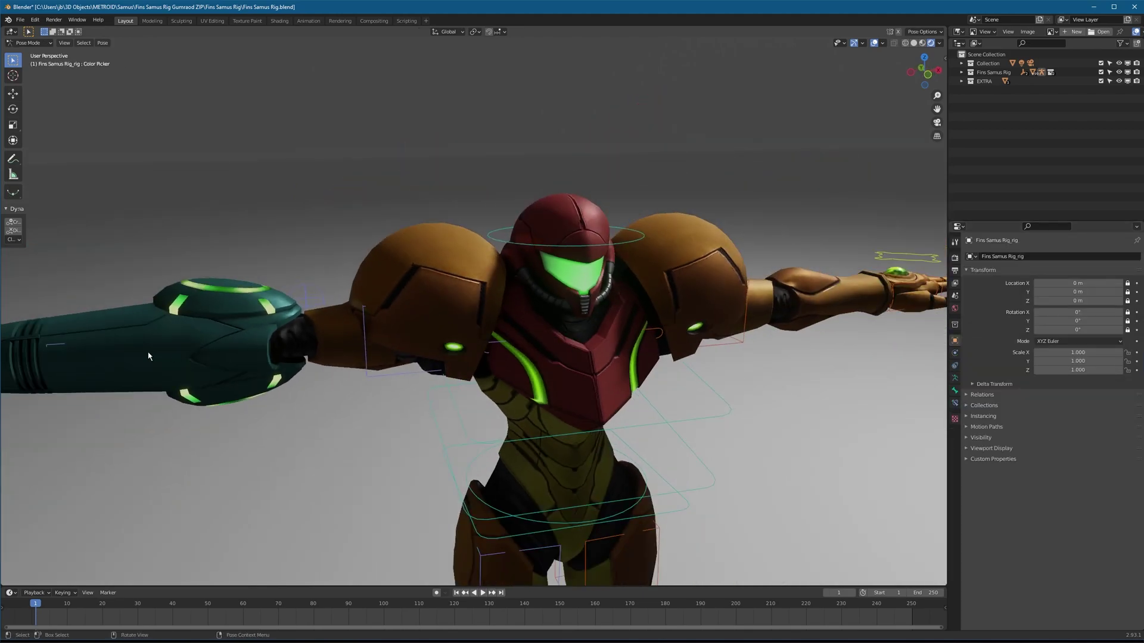
{"action": "left_click", "coordinate": [54, 348]}
{"action": "key", "text": "g"}
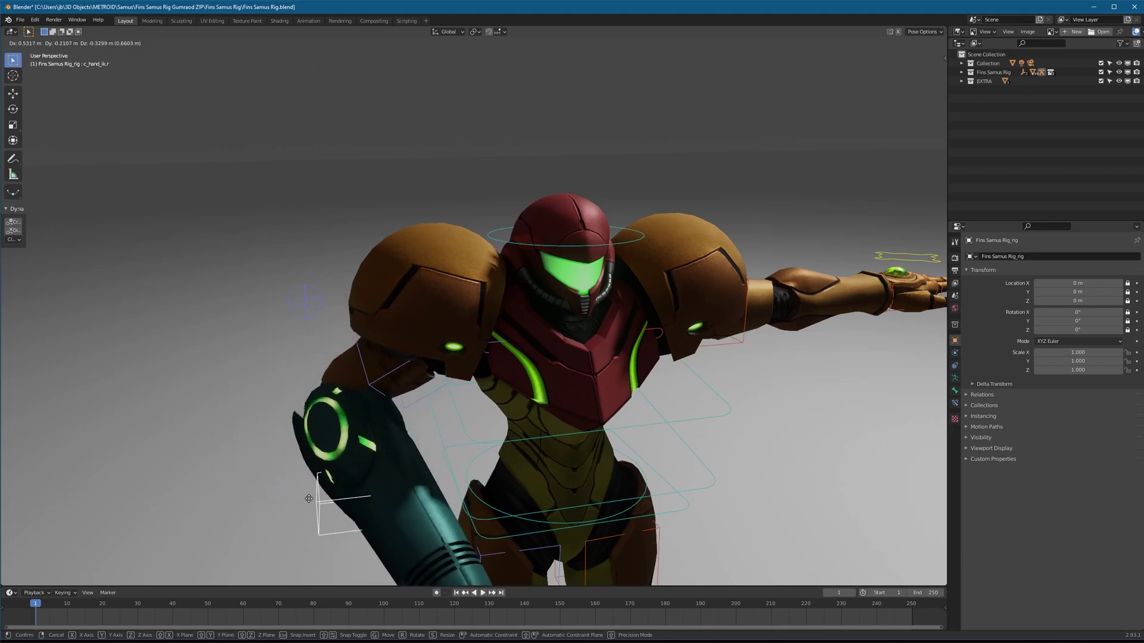
{"action": "left_click", "coordinate": [323, 515]}
- Move the left hand IK control inward and down to lower the left arm beside the body
{"action": "left_click", "coordinate": [899, 292]}
{"action": "key", "text": "g"}
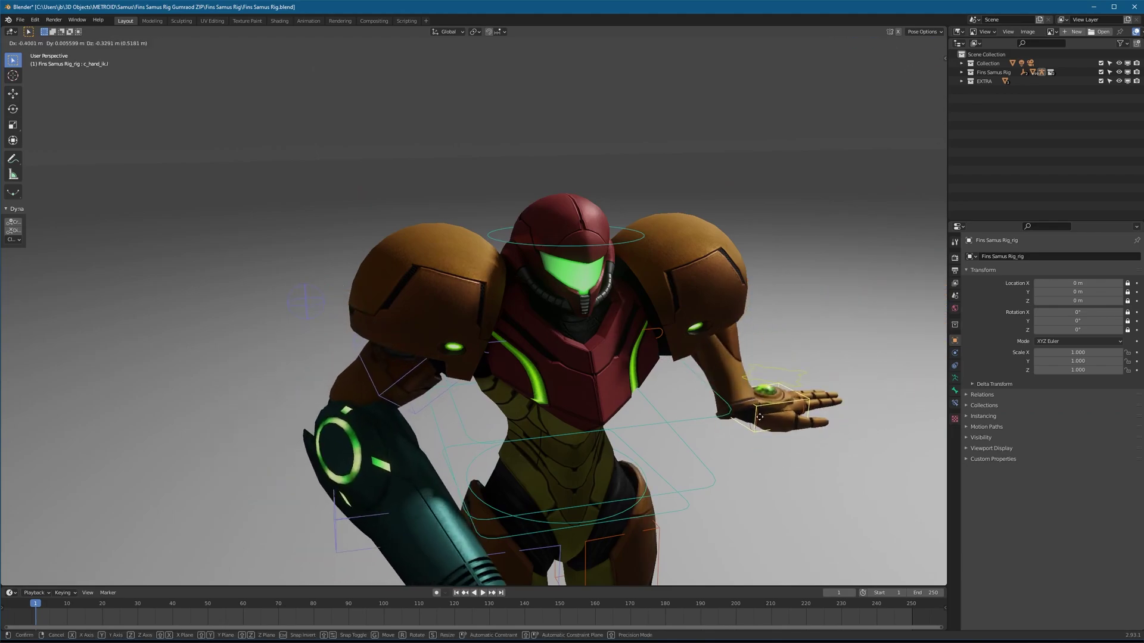
{"action": "left_click", "coordinate": [728, 480]}
- Switch back to Object Mode and select the right shoulder pad to show its modifiers
{"action": "scroll", "coordinate": [474, 308], "scroll_direction": "up", "scroll_amount": 5}
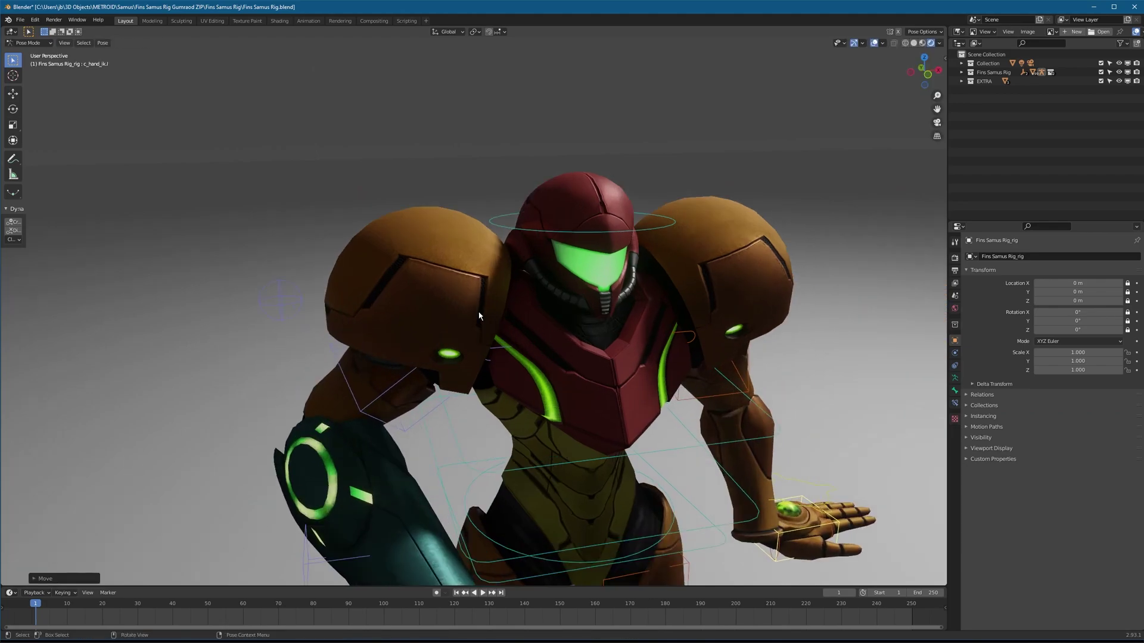
{"action": "key", "text": "ctrl+Tab"}
{"action": "left_click", "coordinate": [398, 244]}
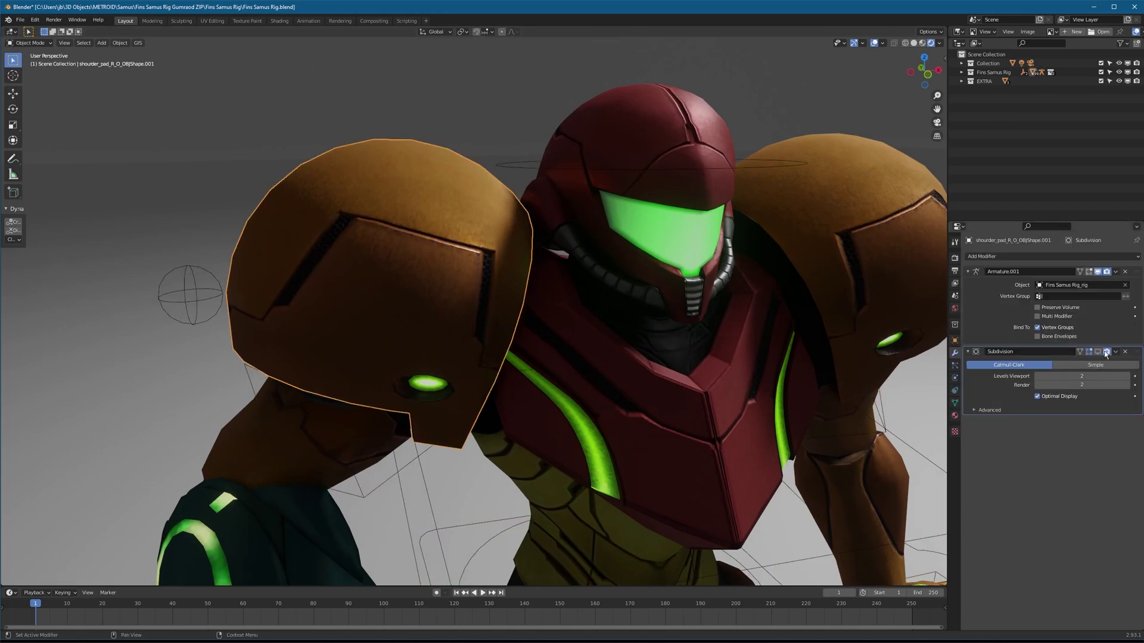
- Enable the viewport display of the right shoulder pad's Subdivision modifier and inspect the smoothed surface up close
{"action": "left_click", "coordinate": [1098, 352]}
{"action": "scroll", "coordinate": [383, 228], "scroll_direction": "up", "scroll_amount": 2}
{"action": "mouse_move", "coordinate": [384, 229]}
{"action": "middle_mouse_down"}
{"action": "mouse_move", "coordinate": [426, 218]}
{"action": "mouse_move", "coordinate": [363, 229]}
{"action": "middle_mouse_up"}
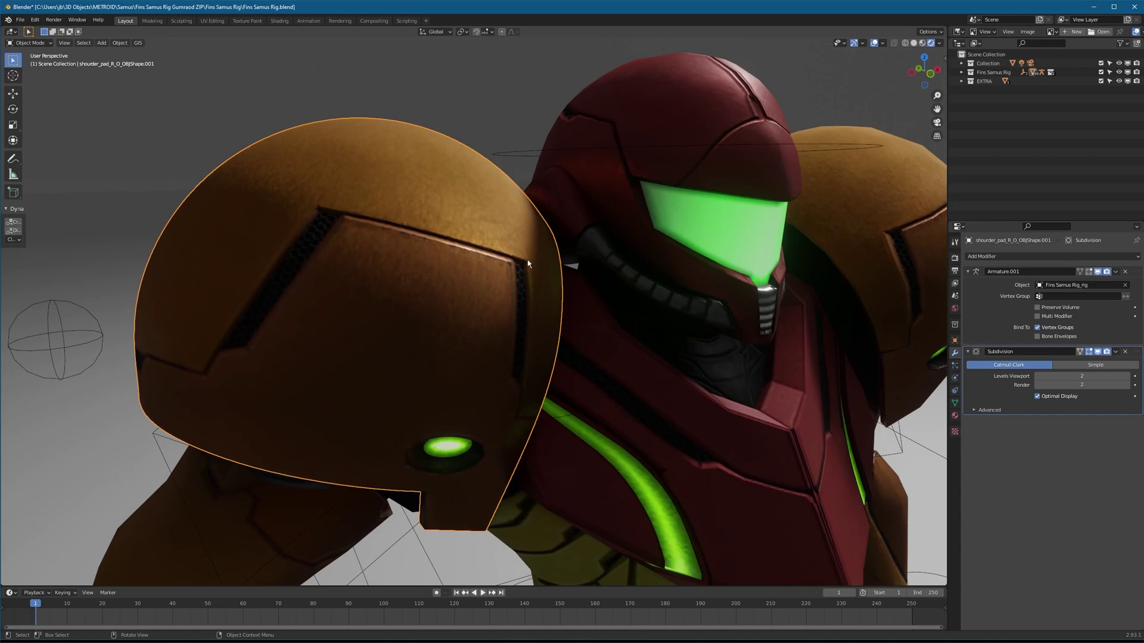
- Select the helmet and toggle its Subdivision modifier's viewport display on and off to compare the smoothness
{"action": "left_click", "coordinate": [687, 114]}
{"action": "left_click", "coordinate": [1106, 353]}
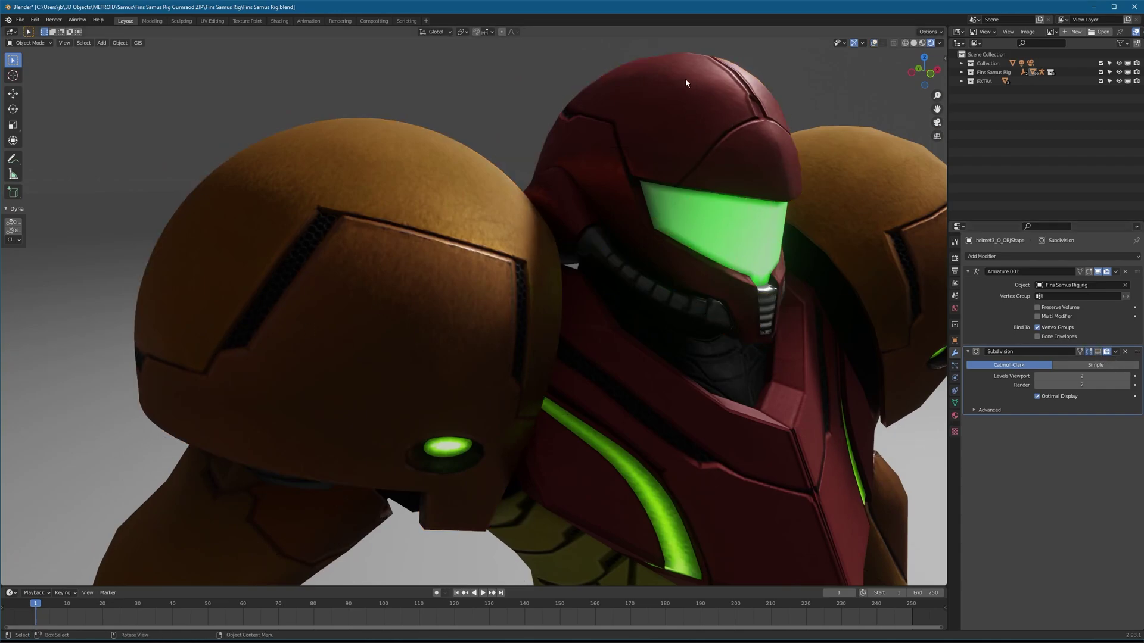
{"action": "left_click", "coordinate": [1098, 352]}
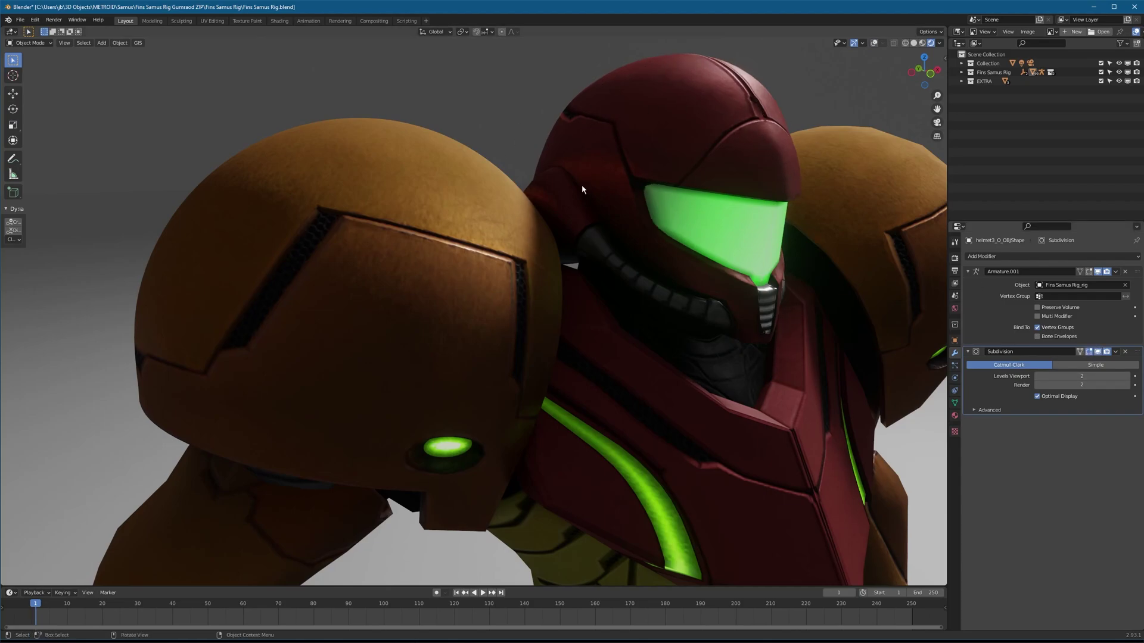
{"action": "left_click", "coordinate": [1098, 352]}
- Select the right shoulder pad, turn off its Subdivision modifier's viewport display and bring the whole character into view
{"action": "left_click", "coordinate": [453, 237]}
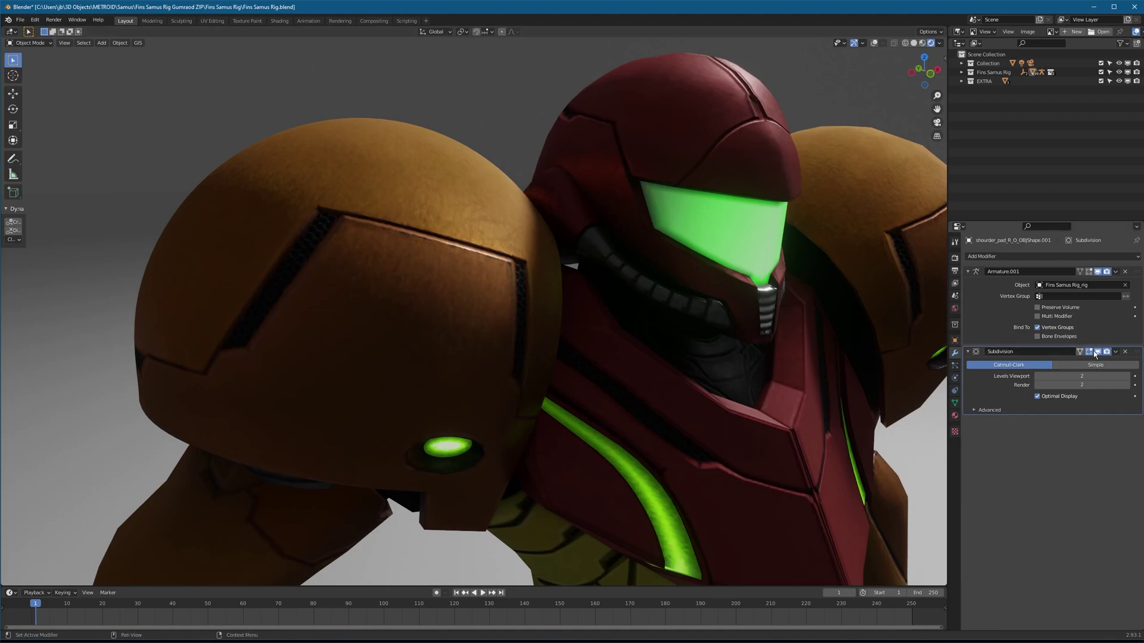
{"action": "middle_click_drag", "start_coordinate": [501, 297], "coordinate": [513, 321]}
{"action": "scroll", "coordinate": [512, 321], "scroll_direction": "down", "scroll_amount": 6}
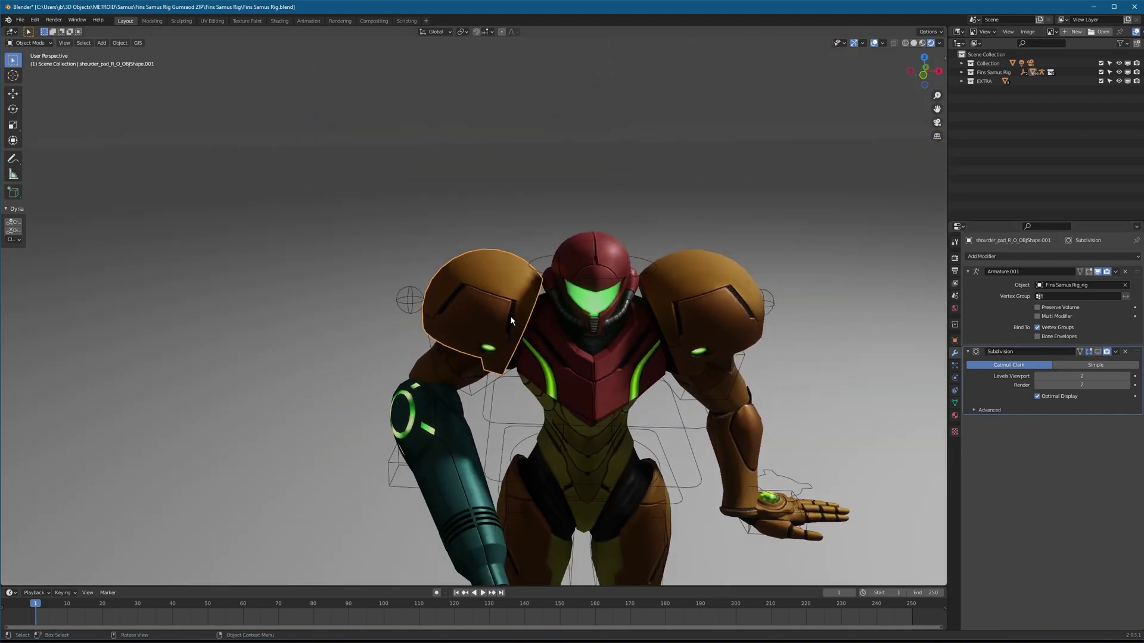
{"action": "middle_click_drag", "start_coordinate": [598, 461], "coordinate": [554, 317], "text": "shift"}
{"action": "scroll", "coordinate": [587, 315], "scroll_direction": "down", "scroll_amount": 6}
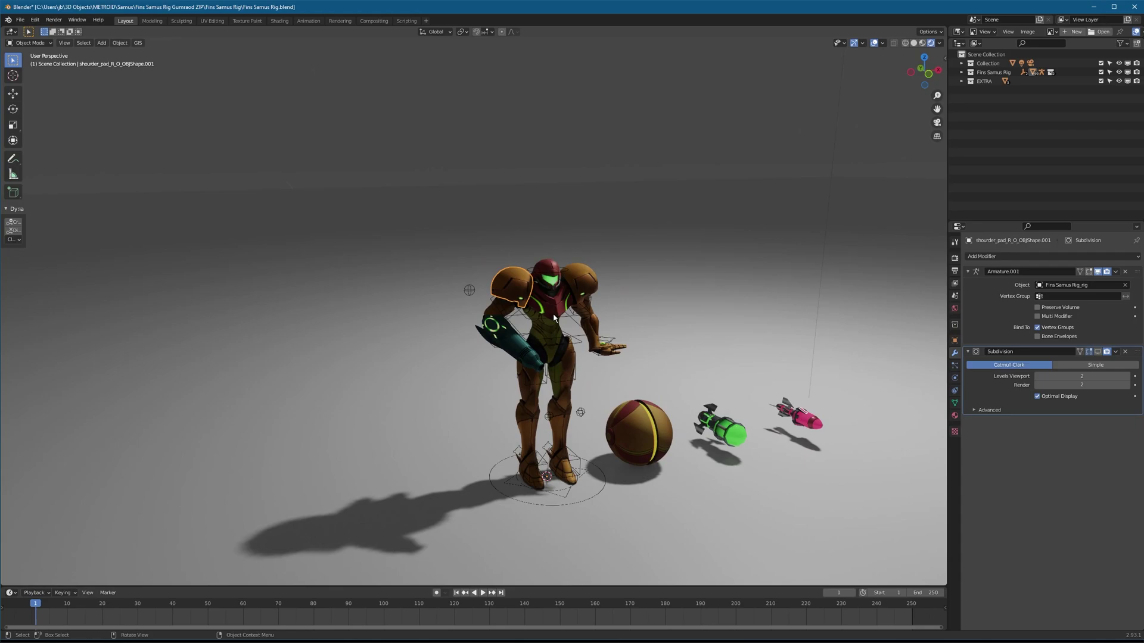
{"action": "scroll", "coordinate": [583, 330], "scroll_direction": "up", "scroll_amount": 2}
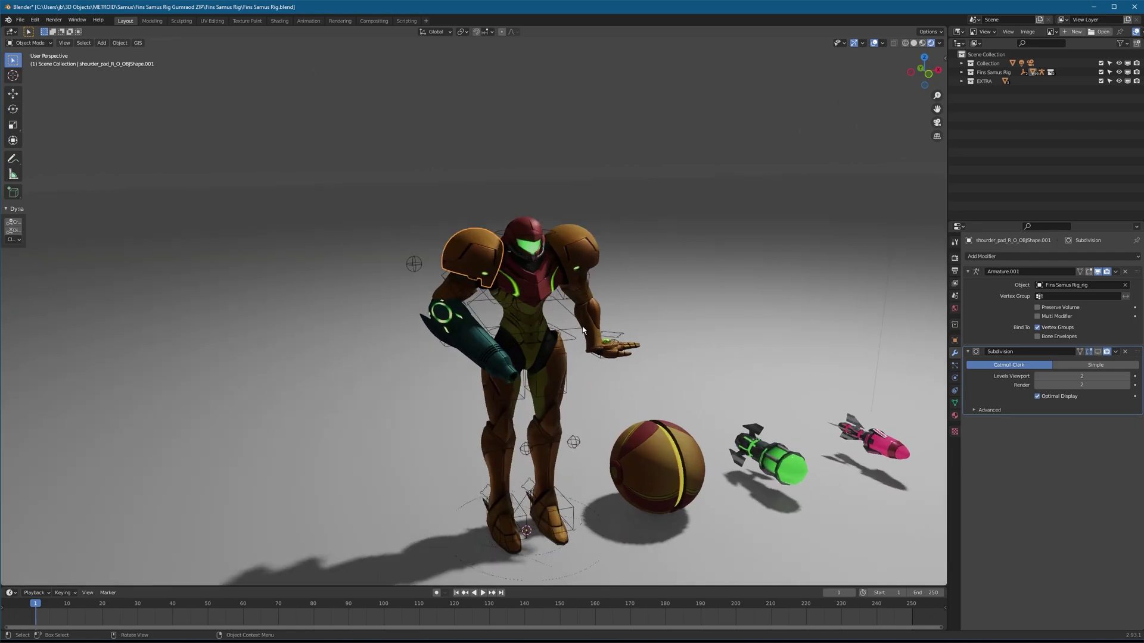
- Switch the rig to Pose Mode and move the left hand IK control slightly outward
{"action": "left_click", "coordinate": [554, 303]}
{"action": "key", "text": "ctrl+Tab"}
{"action": "left_click", "coordinate": [619, 347]}
{"action": "scroll", "coordinate": [614, 347], "scroll_direction": "up", "scroll_amount": 4}
{"action": "left_click", "coordinate": [613, 347]}
{"action": "key", "text": "g"}
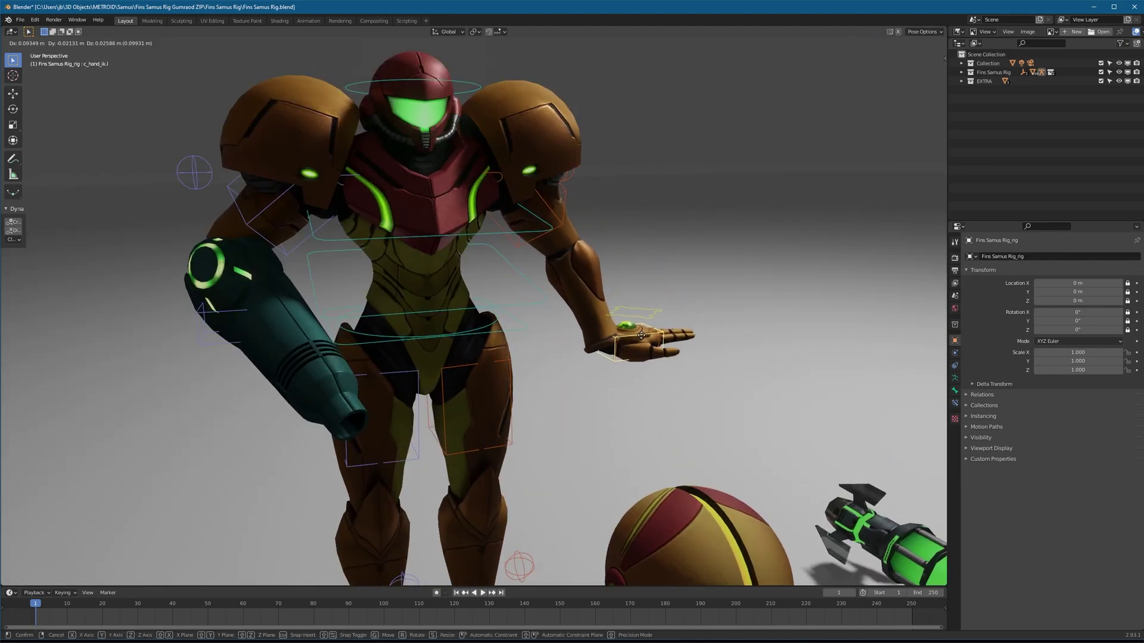
{"action": "left_click", "coordinate": [636, 334]}
- Display the rig's main settings for the left hand and snap the left arm from IK to FK
{"action": "key", "text": "n"}
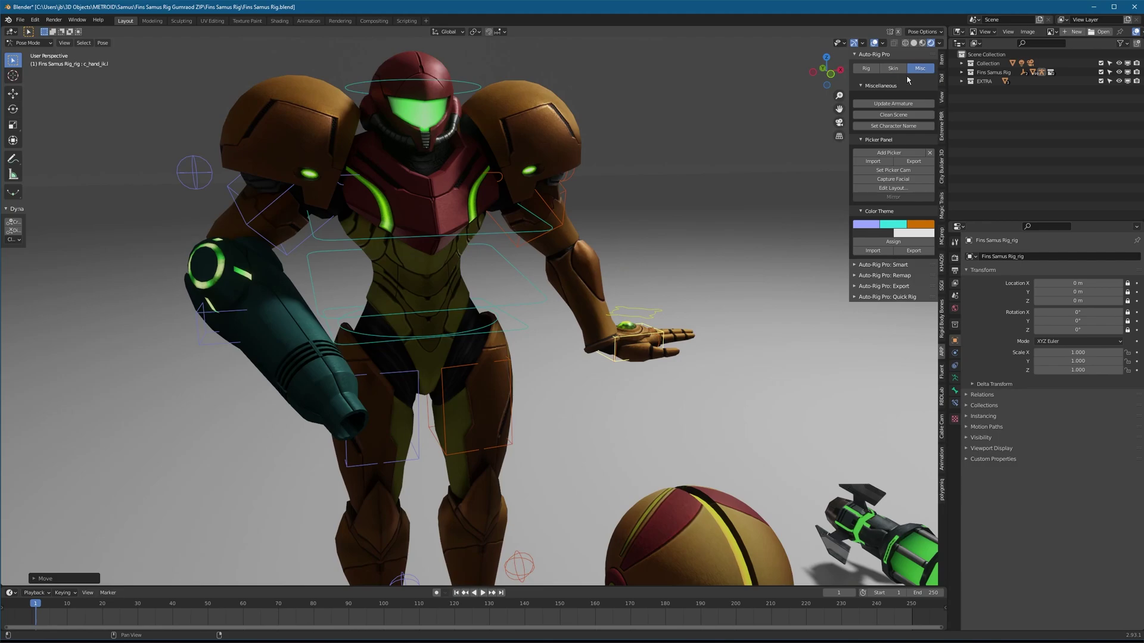
{"action": "left_click", "coordinate": [941, 79]}
{"action": "left_click", "coordinate": [942, 60]}
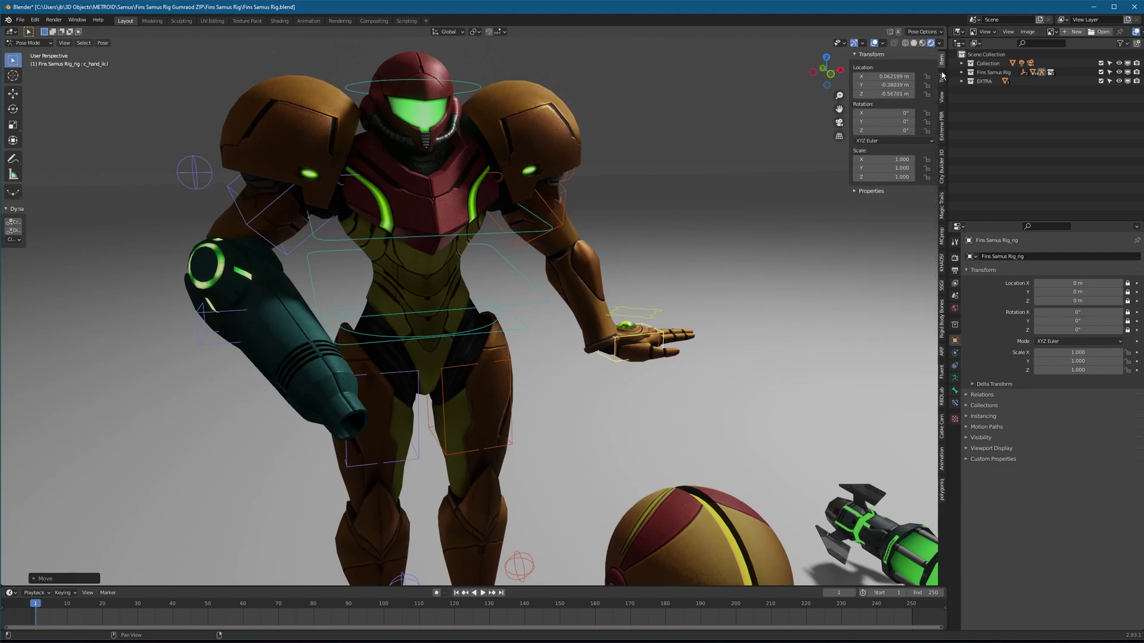
{"action": "left_click", "coordinate": [942, 76]}
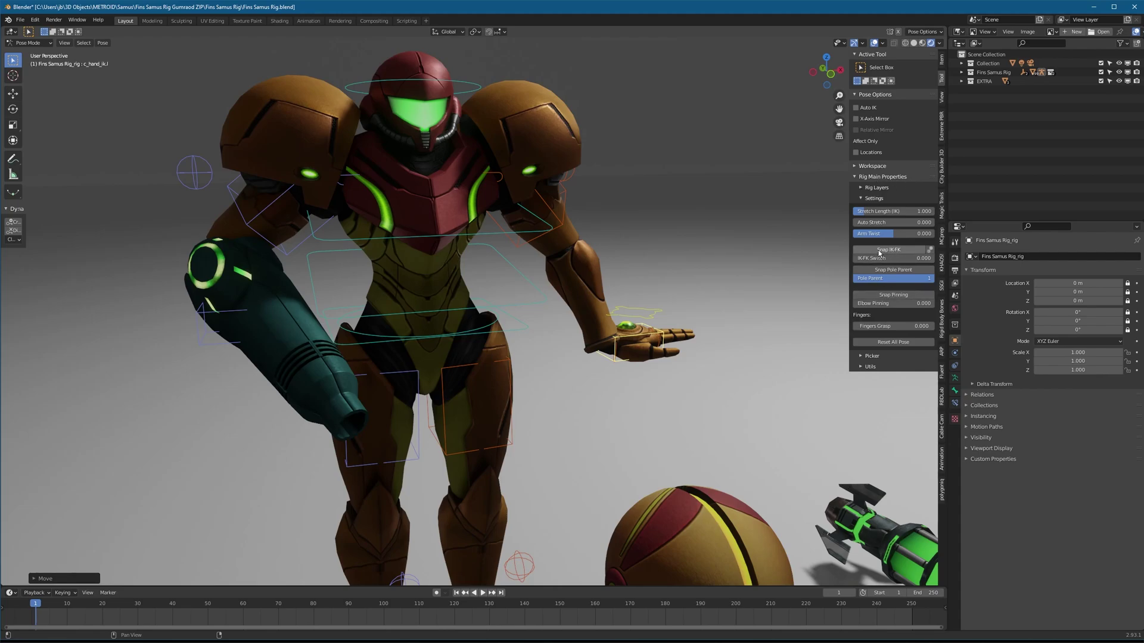
{"action": "key", "text": "g"}
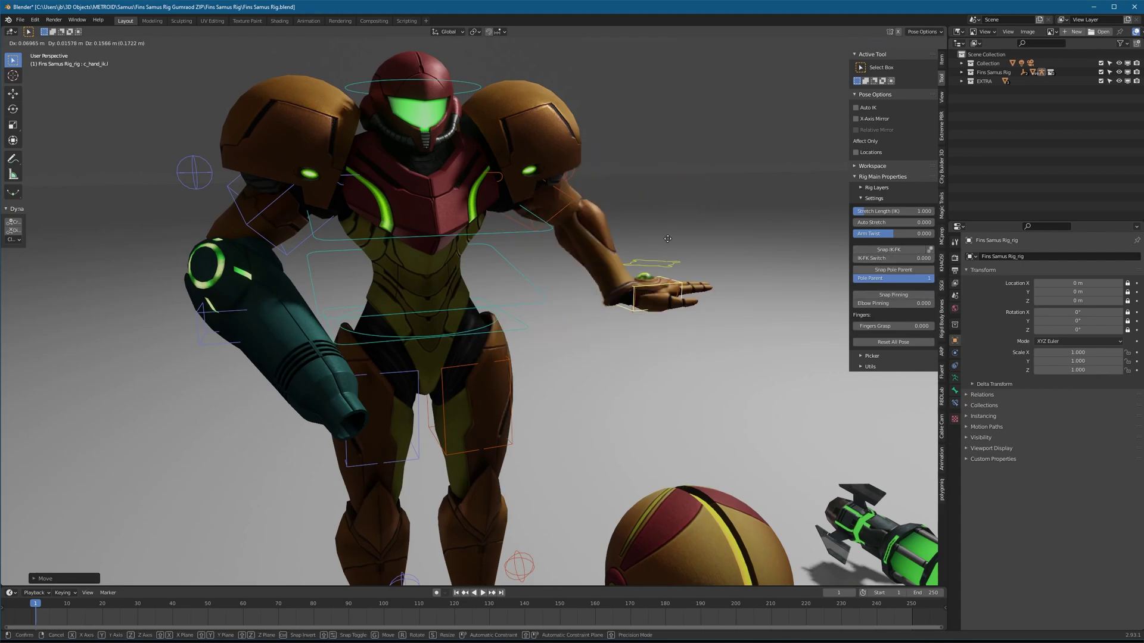
{"action": "right_click", "coordinate": [660, 340]}
{"action": "left_click", "coordinate": [895, 251]}
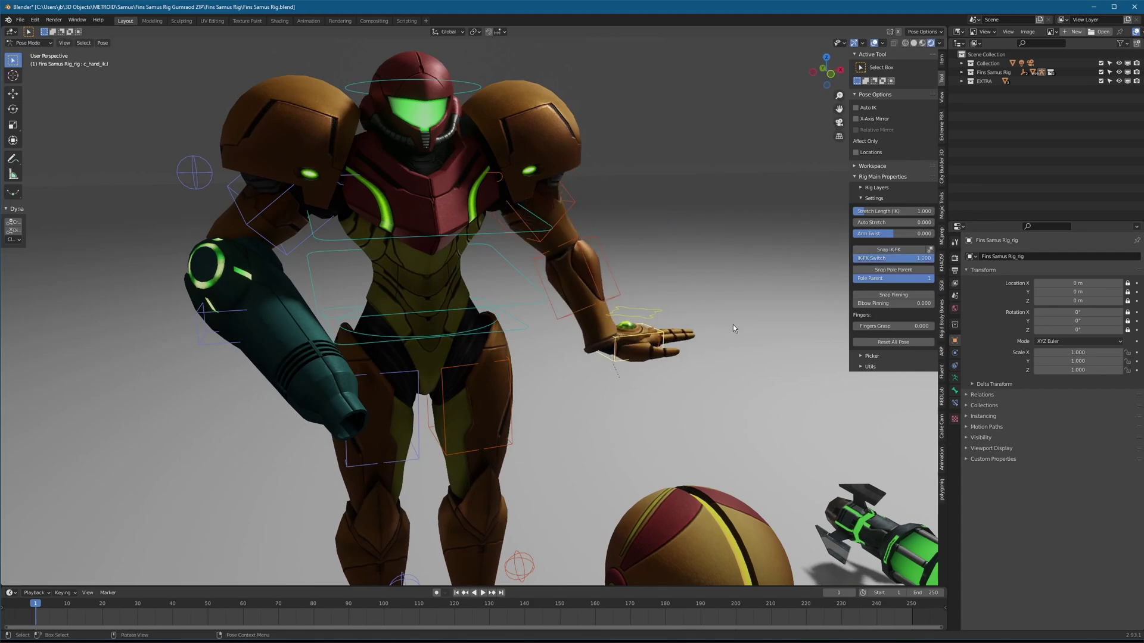
- Rotate the left hand, forearm and upper arm FK controls so the arm reaches out to the side
{"action": "key", "text": "r"}
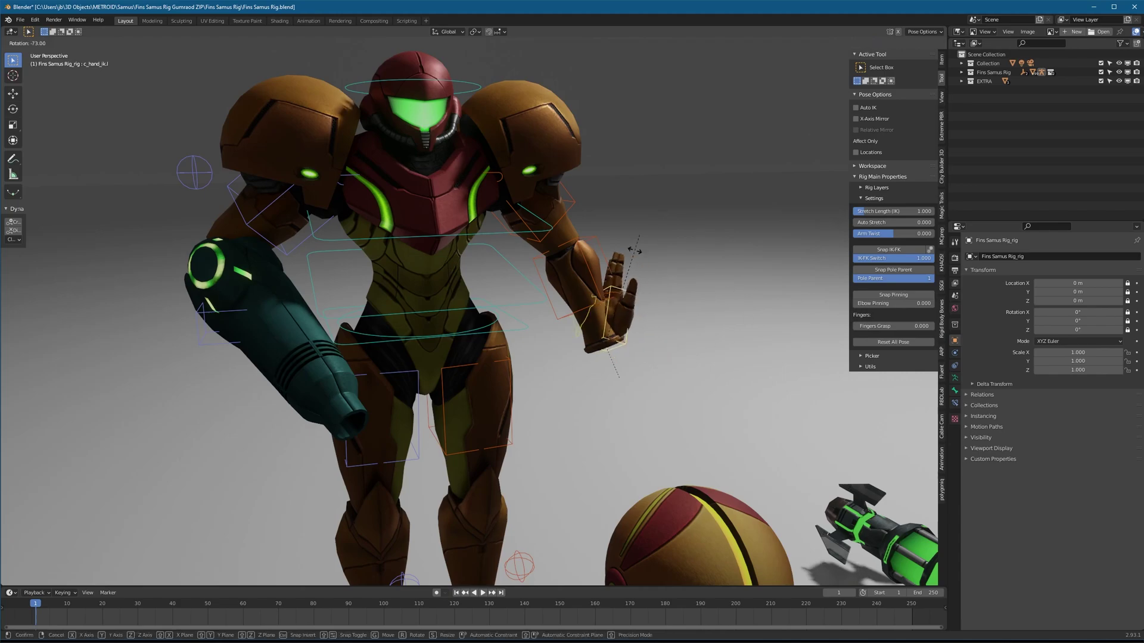
{"action": "left_click", "coordinate": [617, 321]}
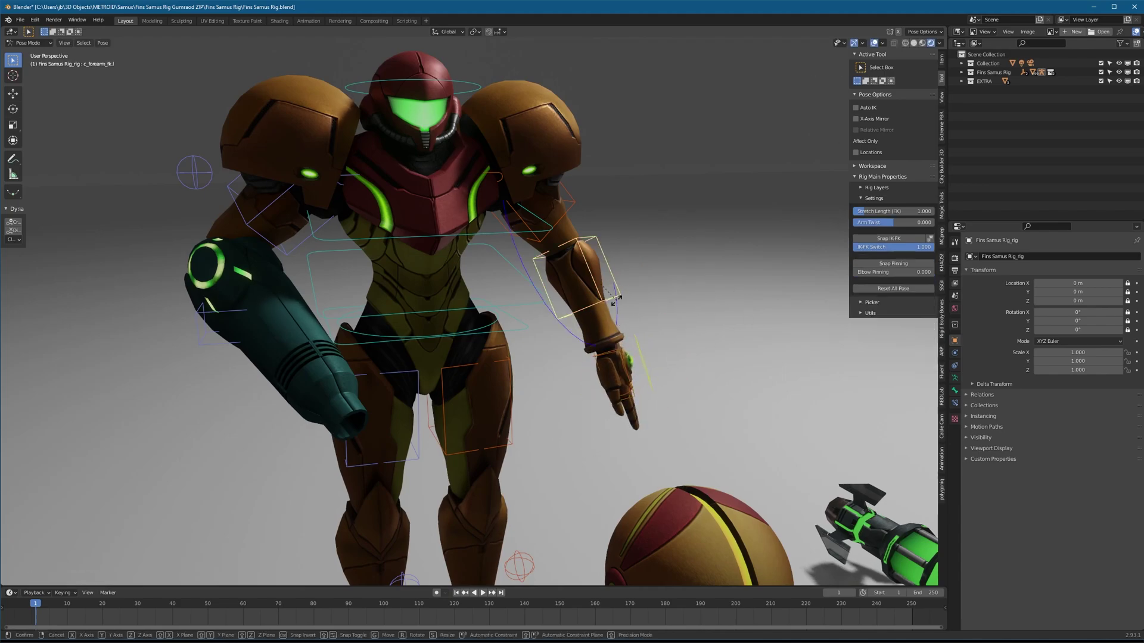
{"action": "key", "text": "r"}
{"action": "left_click", "coordinate": [575, 221]}
{"action": "left_click", "coordinate": [570, 210]}
{"action": "key", "text": "r"}
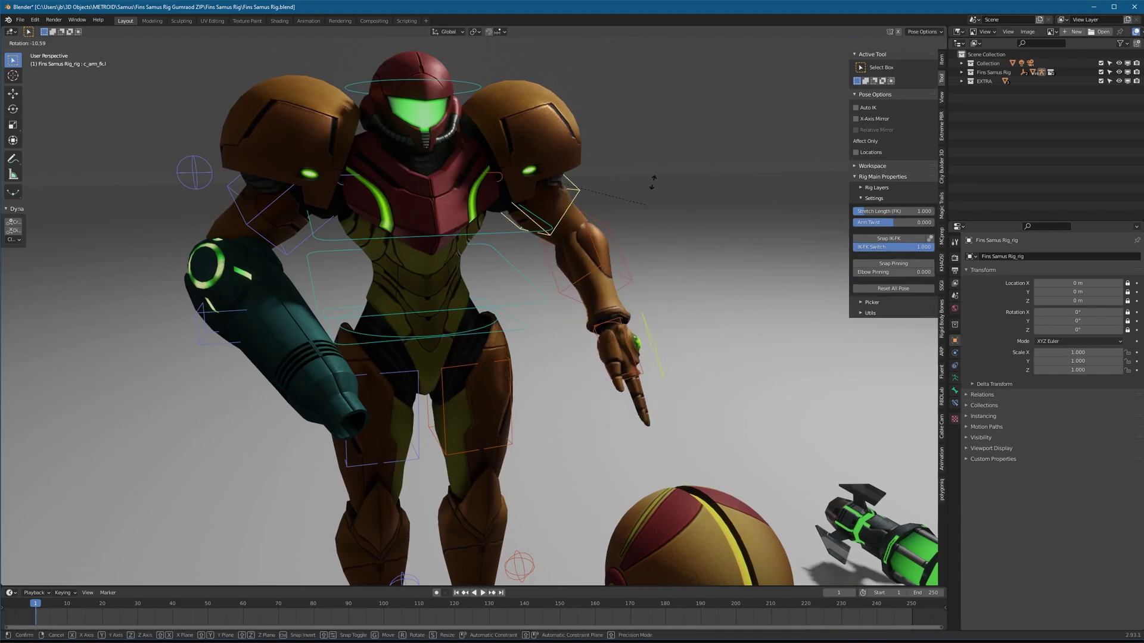
{"action": "left_click", "coordinate": [670, 128]}
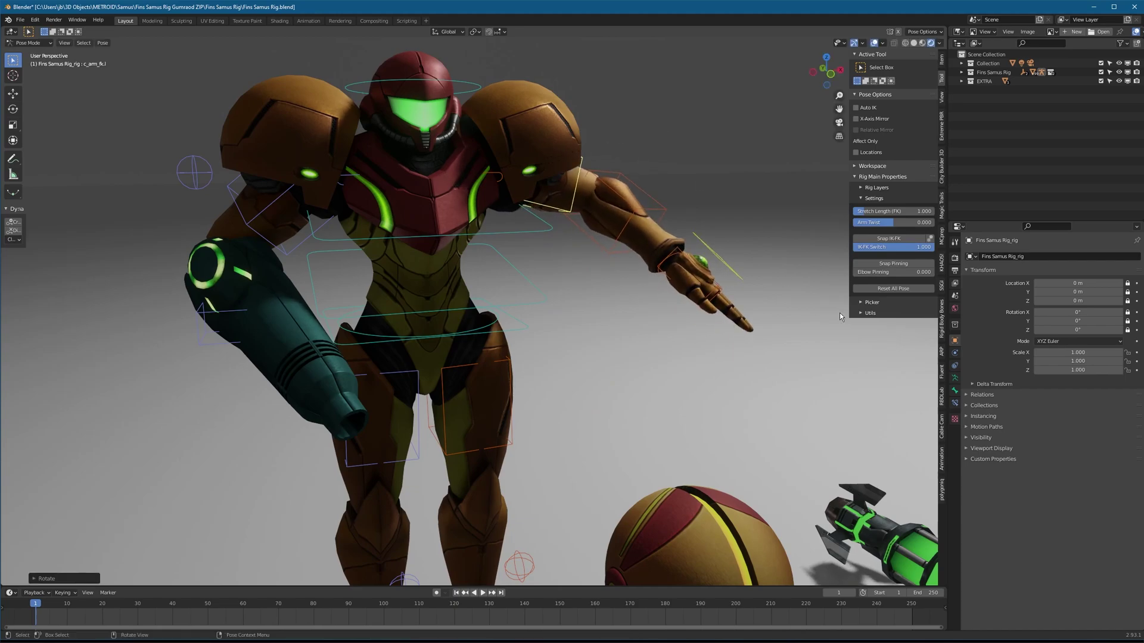
- Snap the left arm back from FK to IK and try moving the left hand IK control outward
{"action": "left_click", "coordinate": [891, 239]}
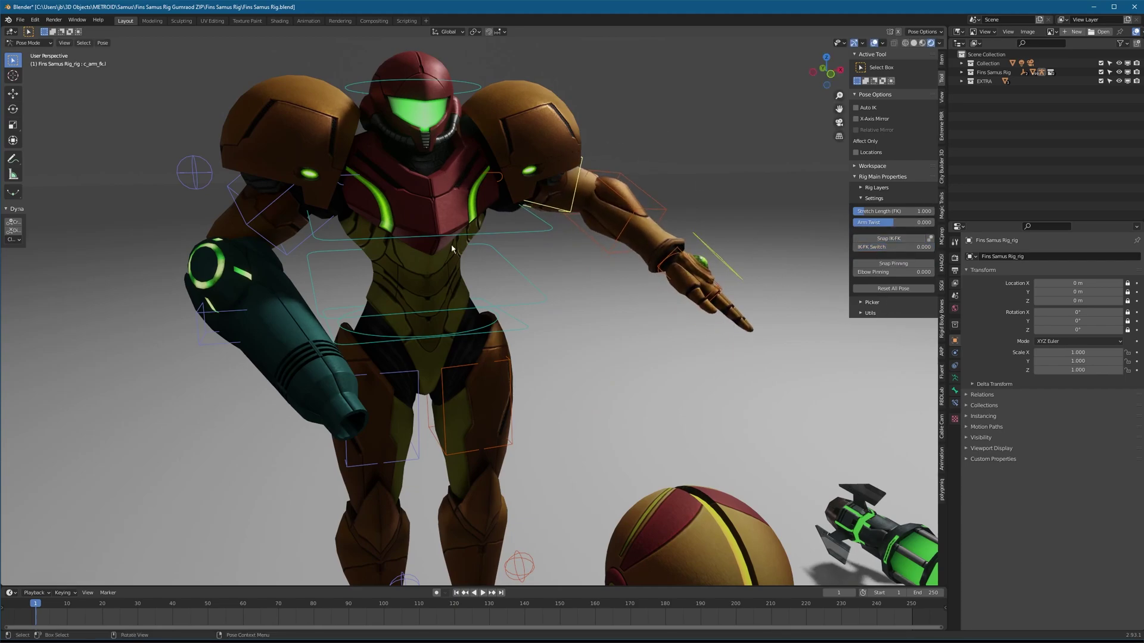
{"action": "left_click", "coordinate": [678, 246]}
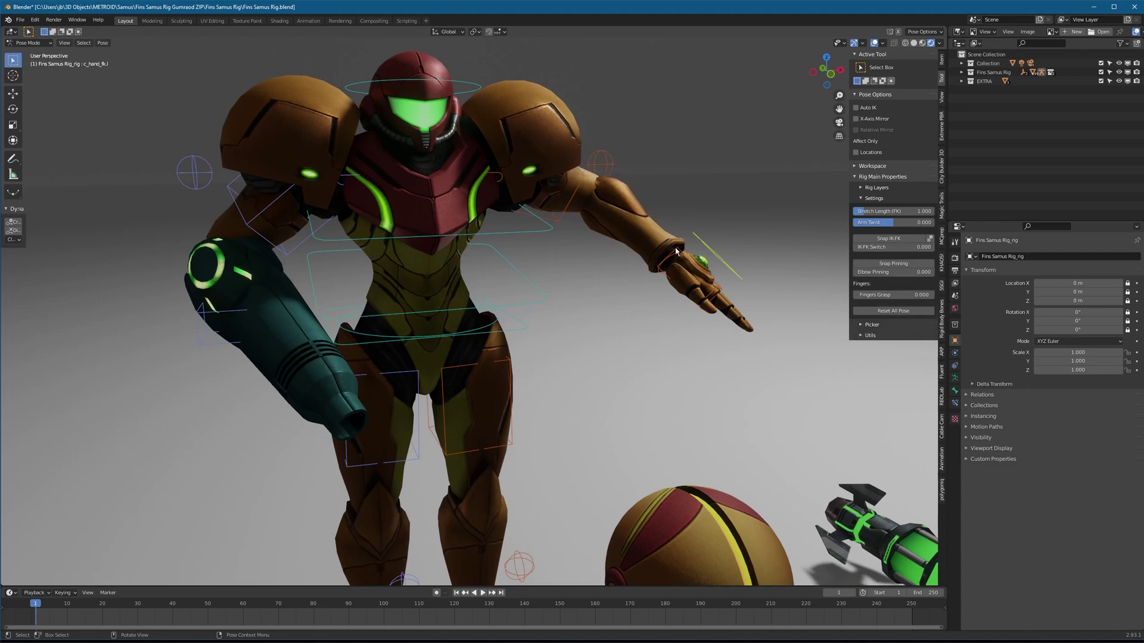
{"action": "key", "text": "g"}
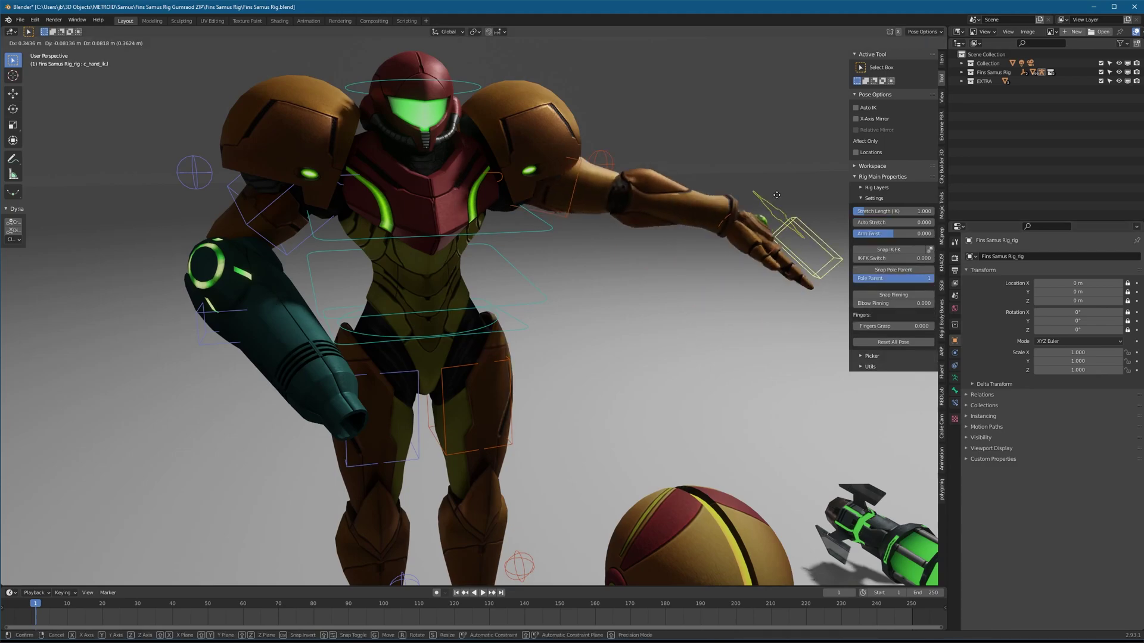
{"action": "left_click", "coordinate": [627, 294]}
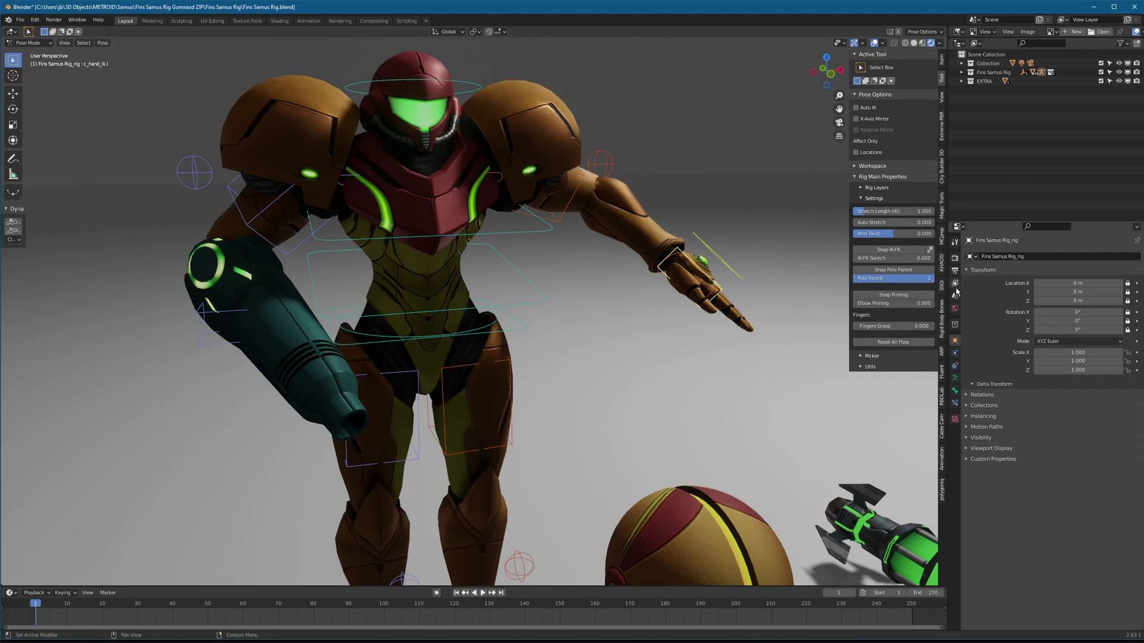
- Try curling the left hand's fingers with a Fingers Grasp of 0.800 and by scaling the control above the hand
{"action": "left_click_drag", "start_coordinate": [892, 325], "coordinate": [922, 325]}
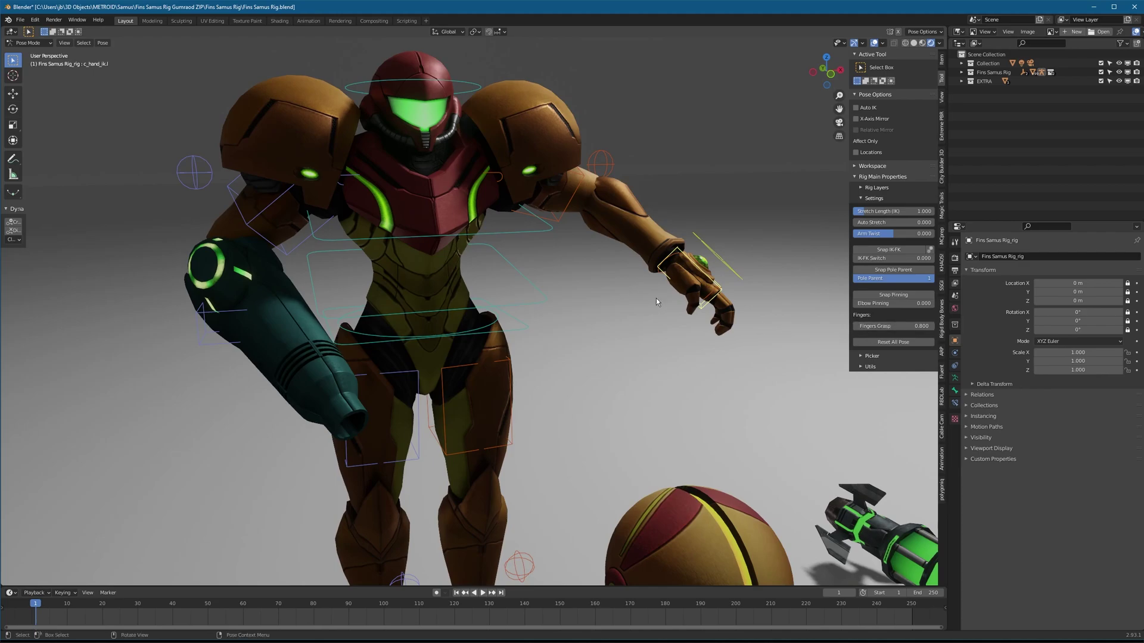
{"action": "key", "text": "ctrl+z"}
{"action": "left_click", "coordinate": [733, 268]}
{"action": "key", "text": "s"}
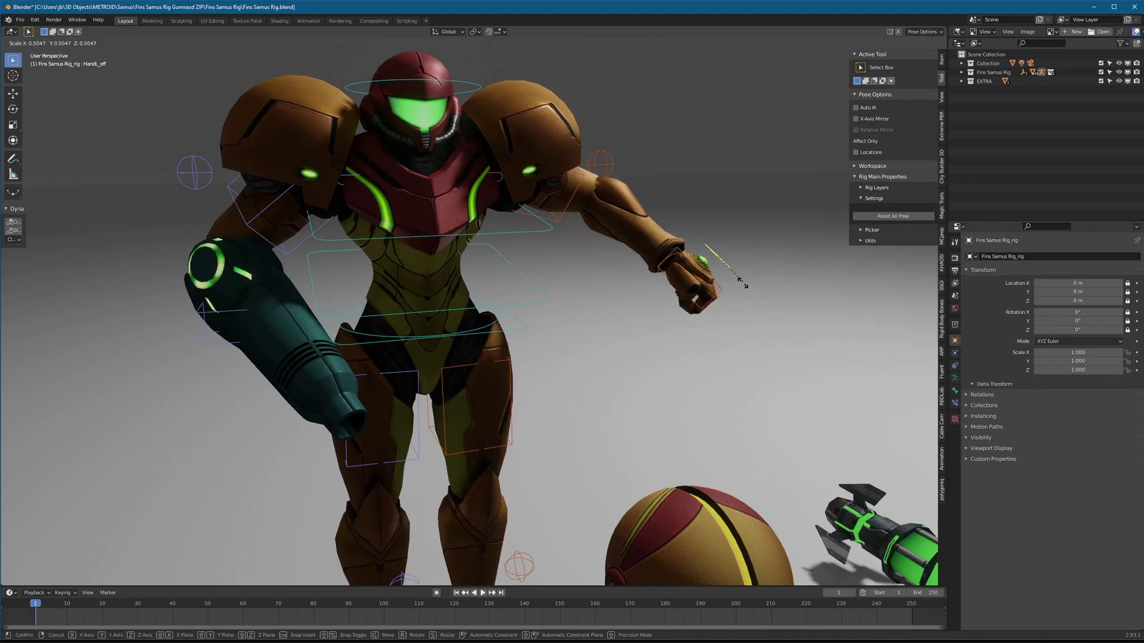
{"action": "right_click", "coordinate": [791, 291]}
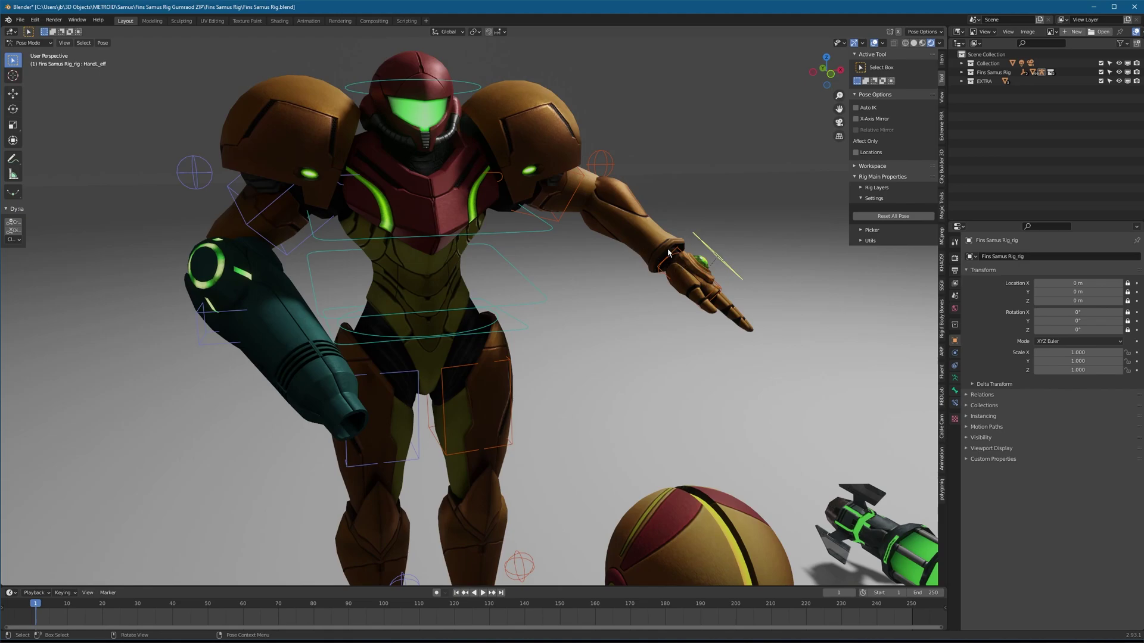
- Use the Color Picker control to turn the armour purple with cyan lights, and hide the viewport overlays
{"action": "scroll", "coordinate": [318, 205], "scroll_direction": "down", "scroll_amount": 4}
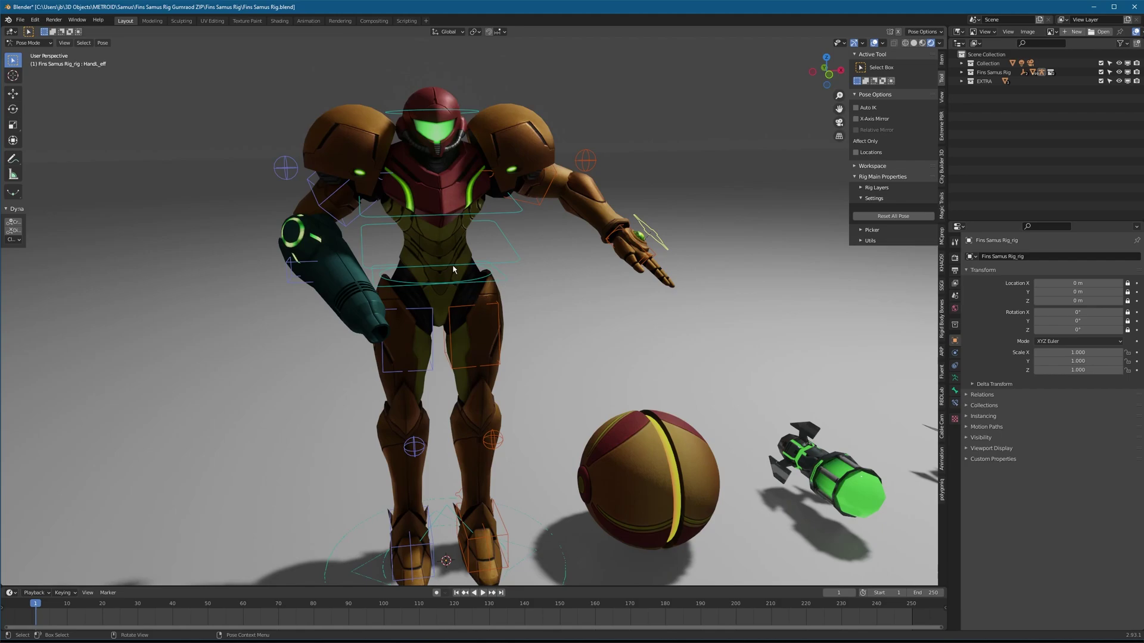
{"action": "middle_click_drag", "start_coordinate": [444, 195], "coordinate": [471, 212], "text": "shift"}
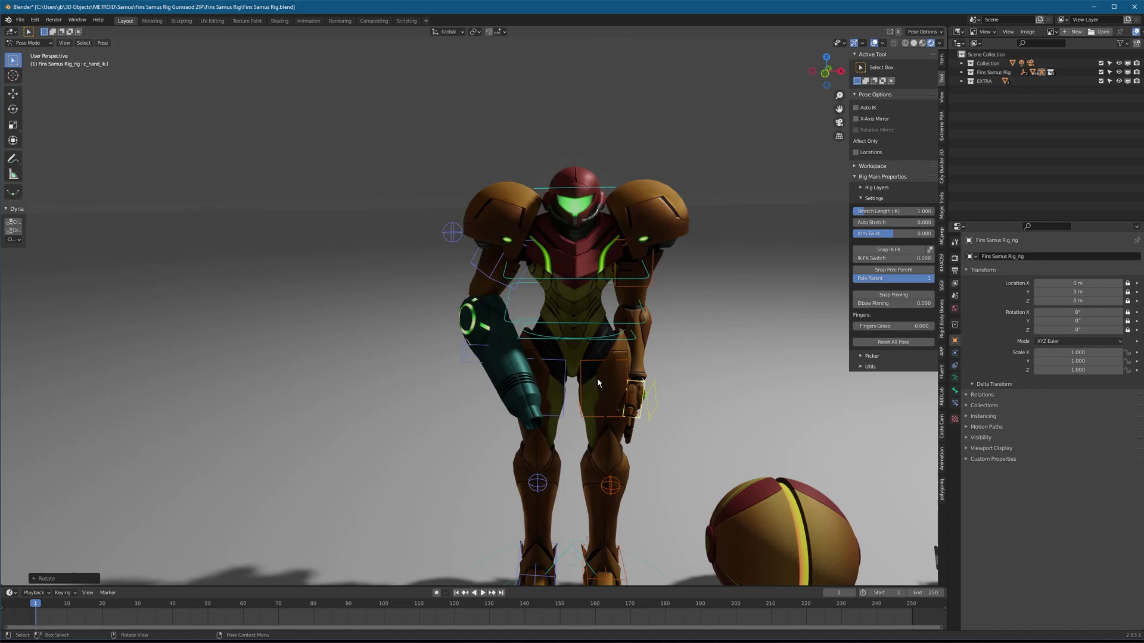
{"action": "left_click", "coordinate": [569, 543]}
{"action": "key", "text": "s"}
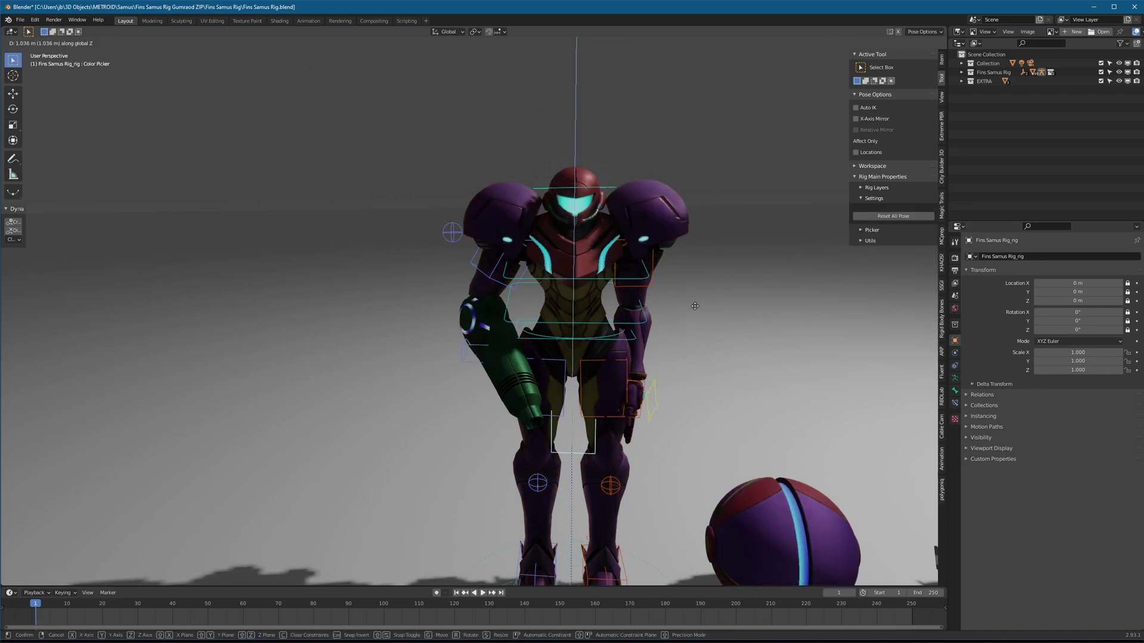
{"action": "left_click", "coordinate": [287, 346]}
{"action": "key", "text": "shift+alt+z"}
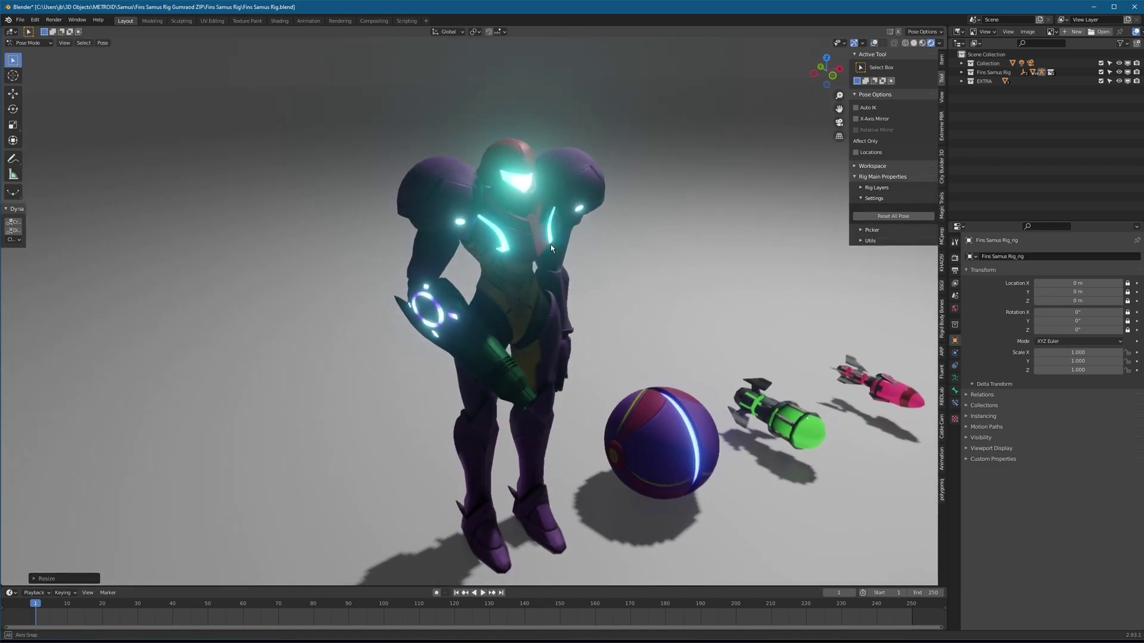